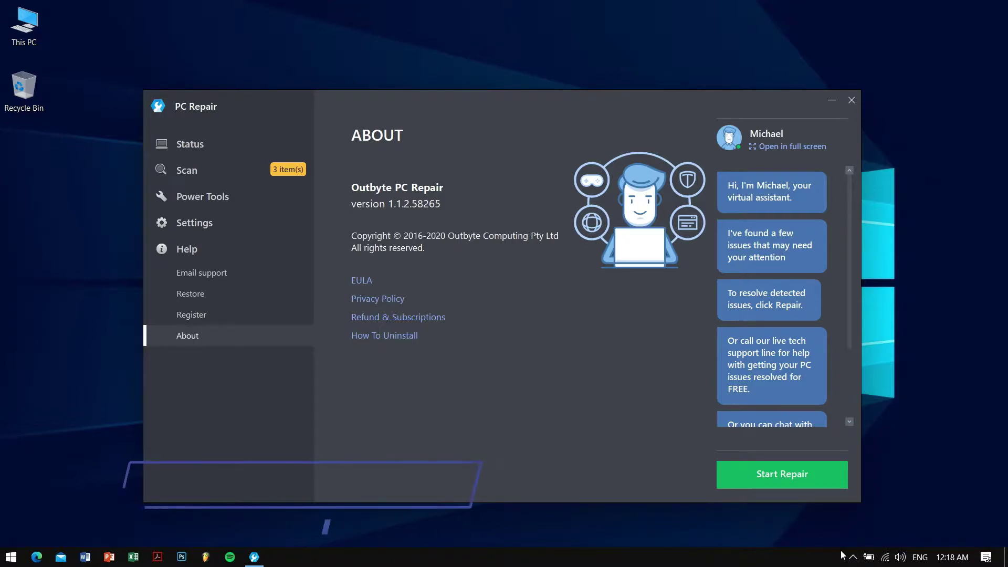
- Minimize the oCam screen recorder from the tray and move the PC Repair window higher on the desktop
click(852, 557)
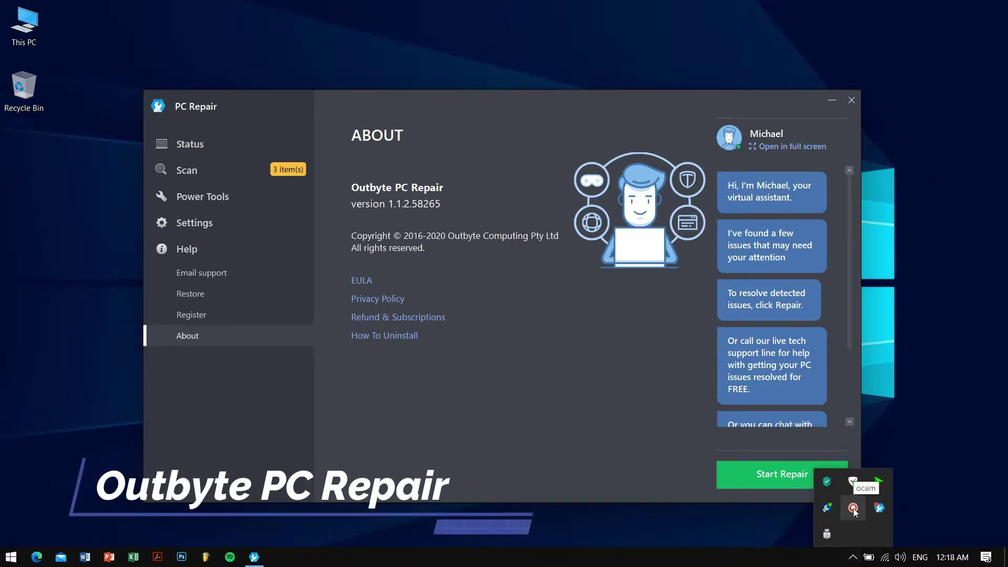
click(853, 510)
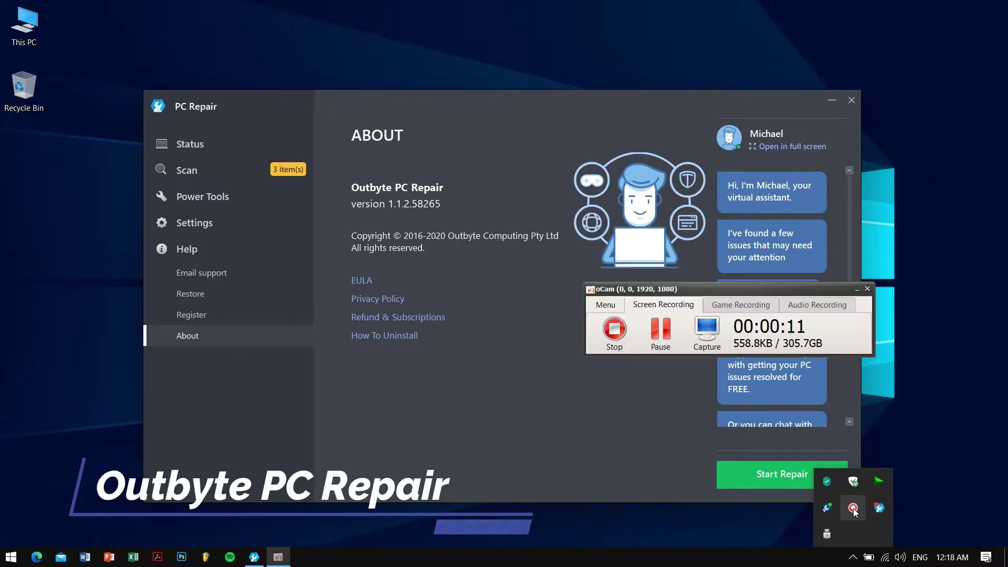
click(857, 290)
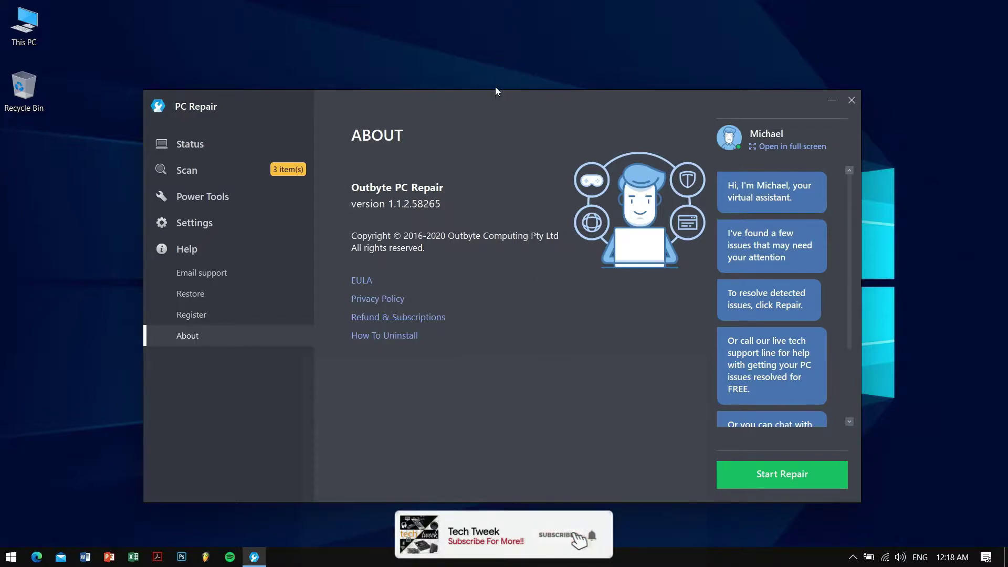
drag(494, 99, 492, 67)
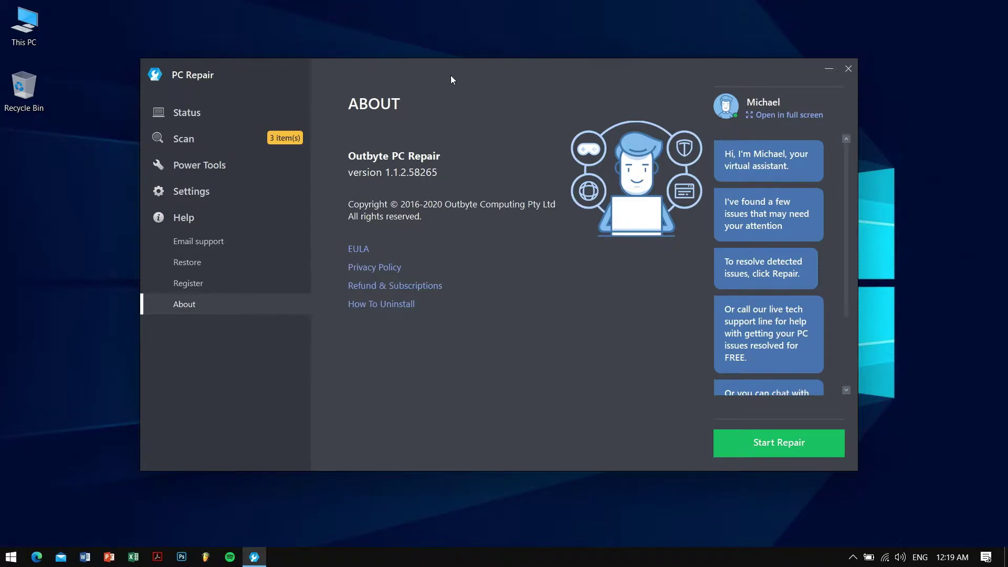
drag(455, 67, 458, 49)
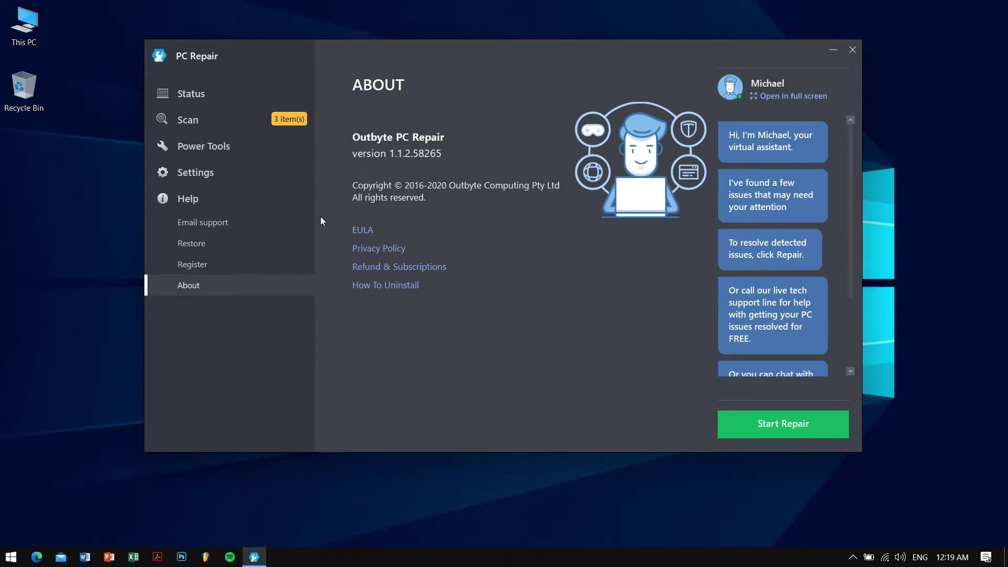
- Check the registration status under Help, then return to the About page showing version 1.1.2.58265
click(250, 264)
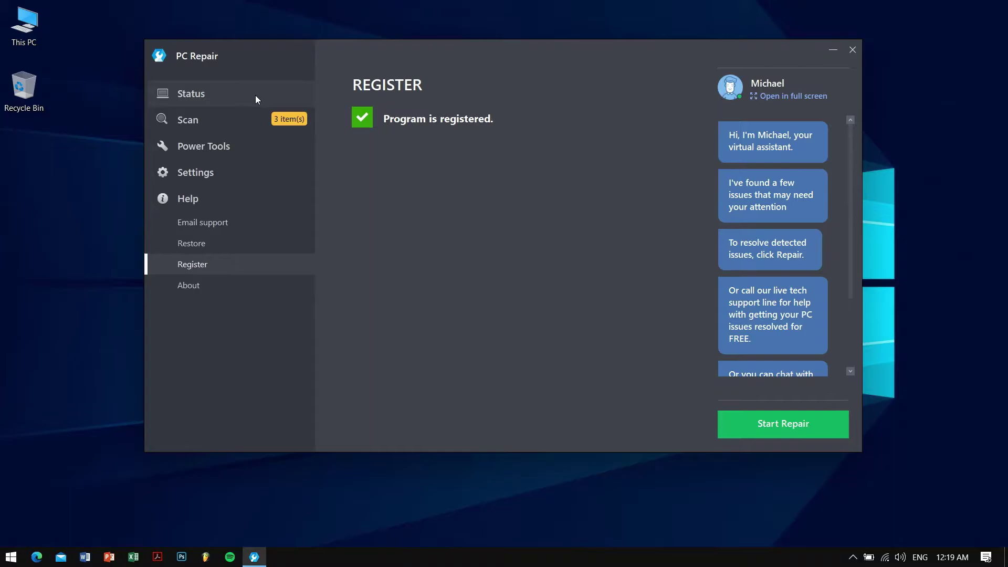
click(249, 289)
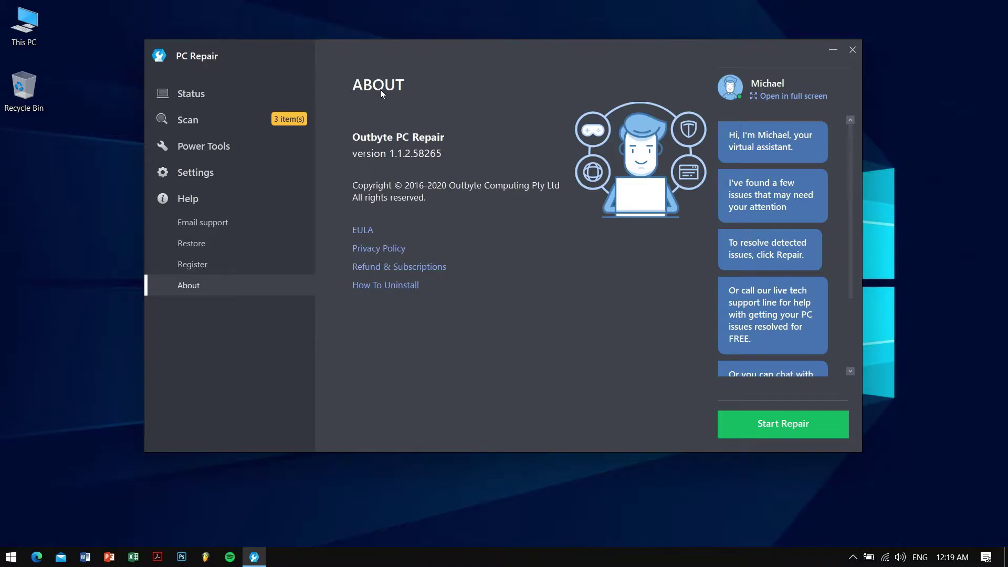
click(243, 94)
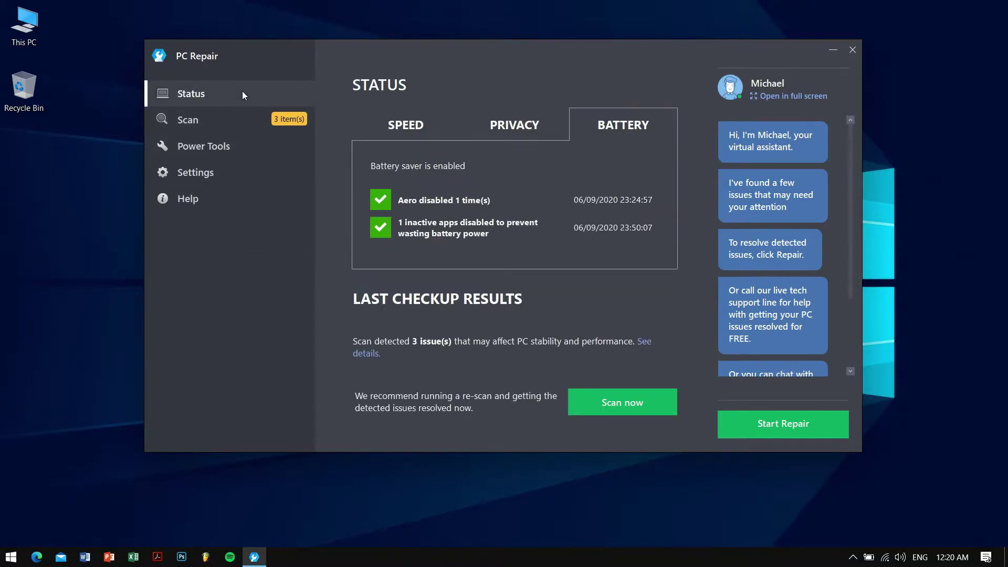
click(418, 129)
click(494, 130)
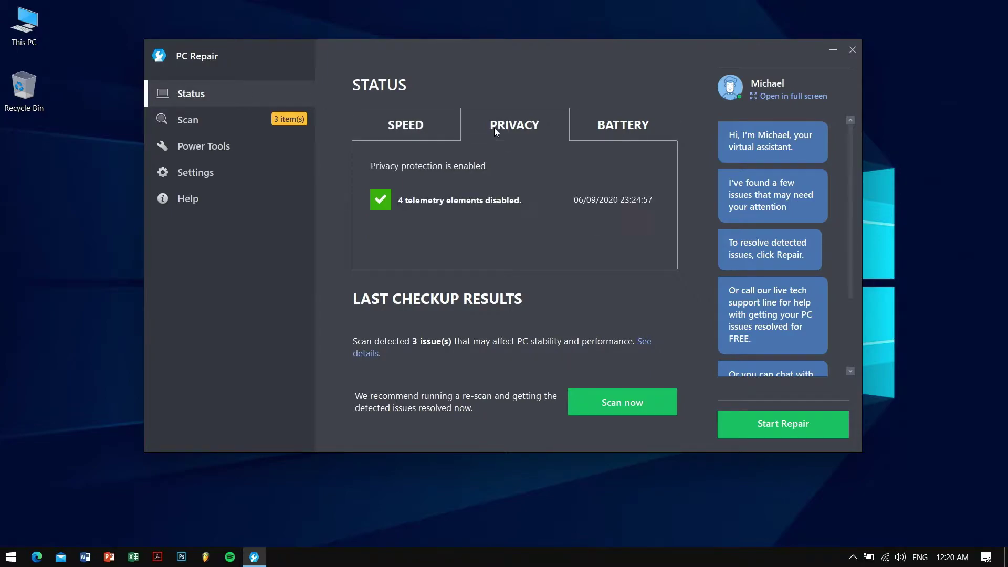
click(630, 131)
click(430, 131)
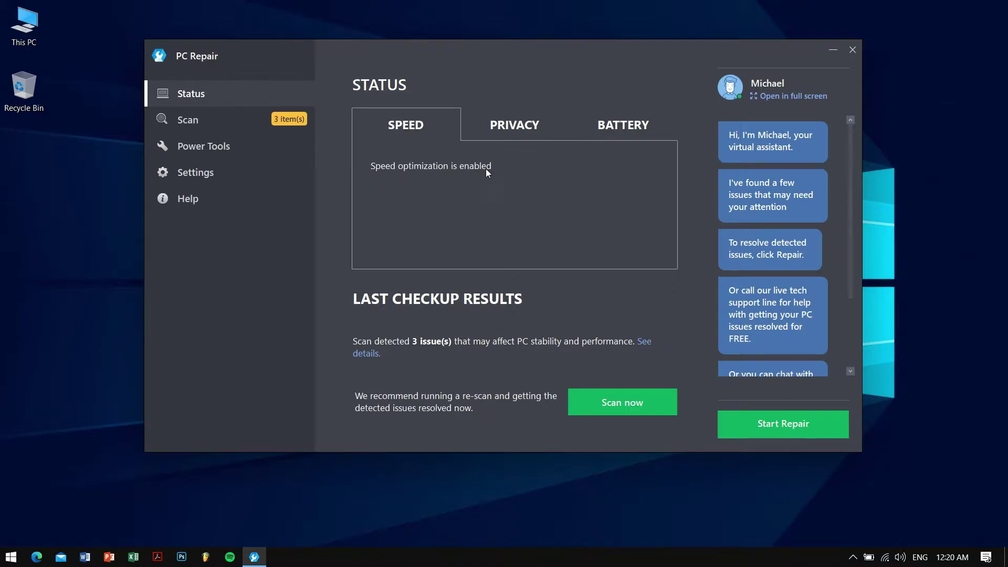
click(509, 128)
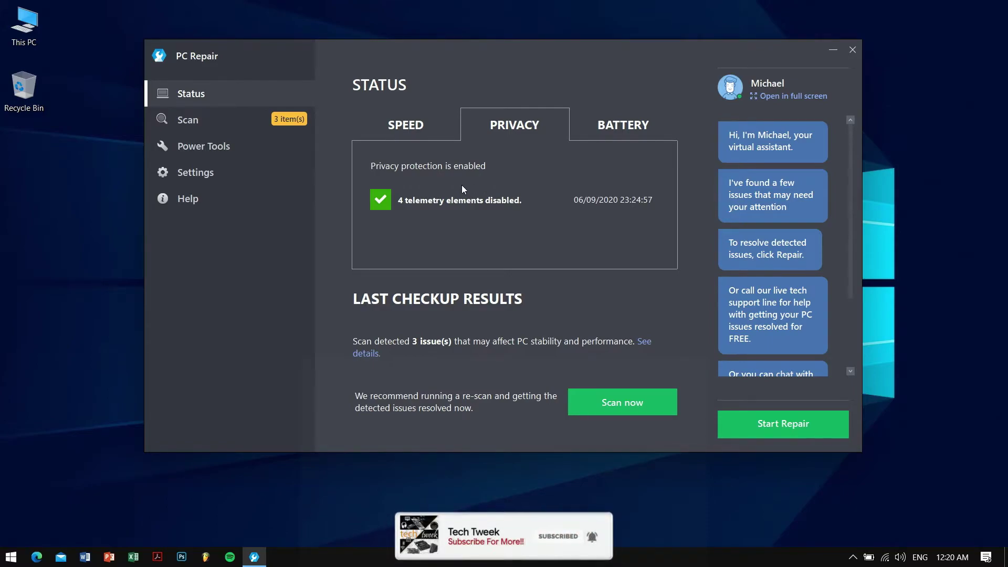
click(616, 124)
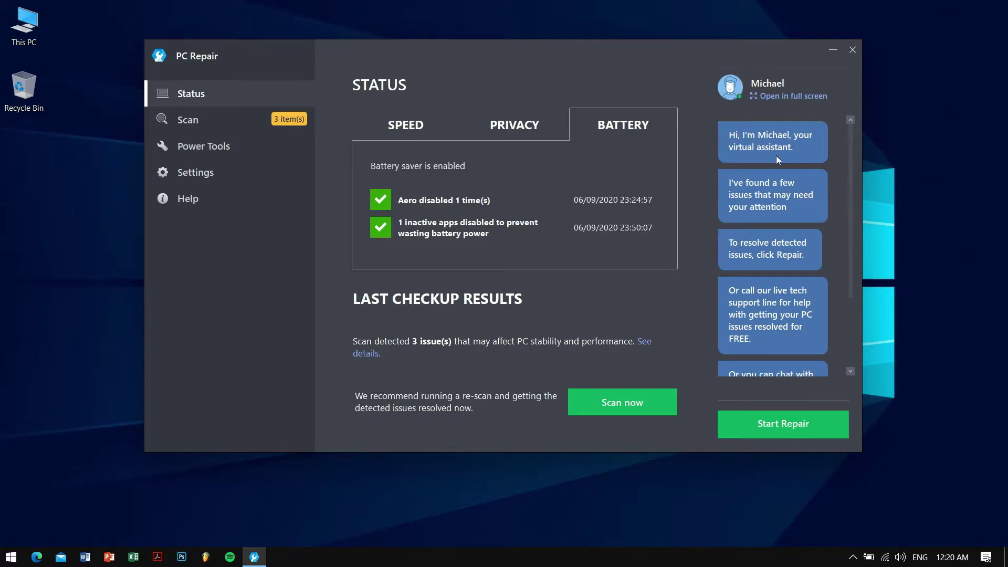
scroll(796, 199, down, 3)
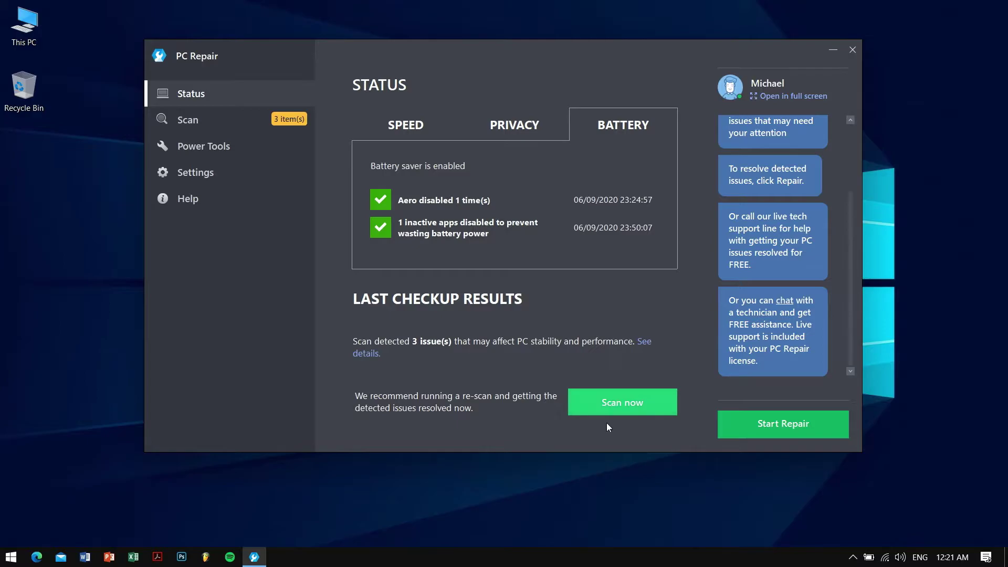
- Show the scan results with 3 items to fix and scroll through their detail sections
click(219, 127)
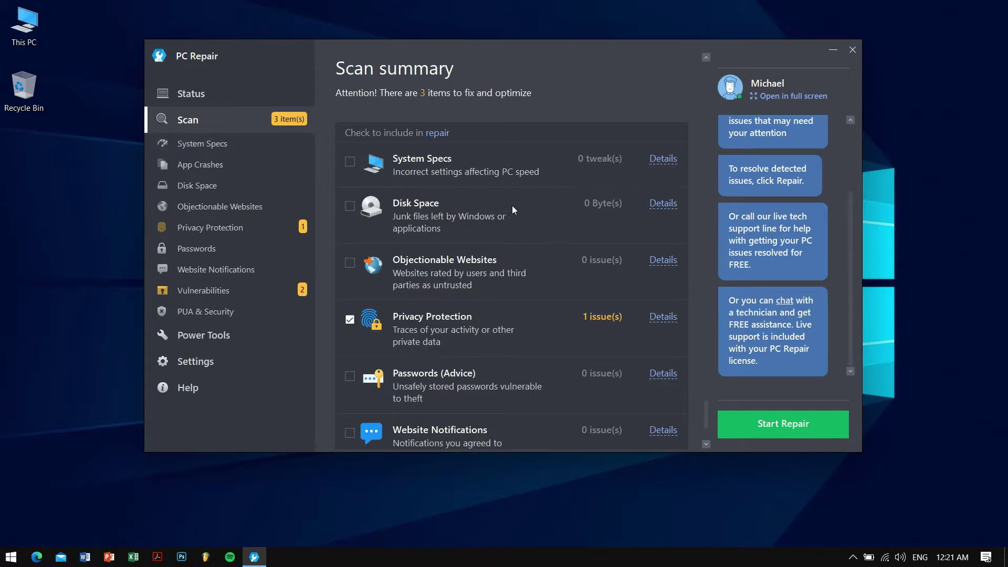
scroll(580, 257, down, 3)
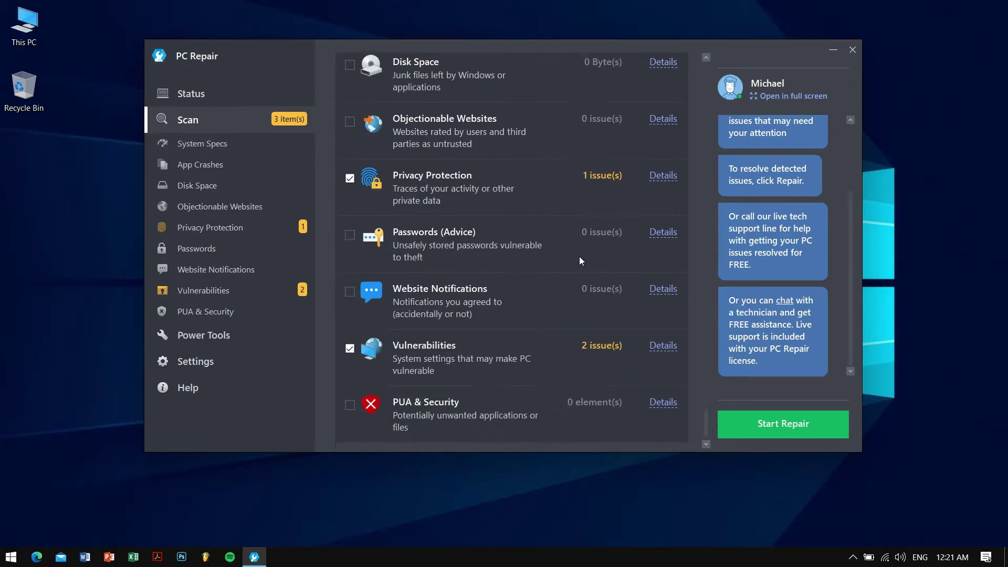
scroll(557, 247, up, 10)
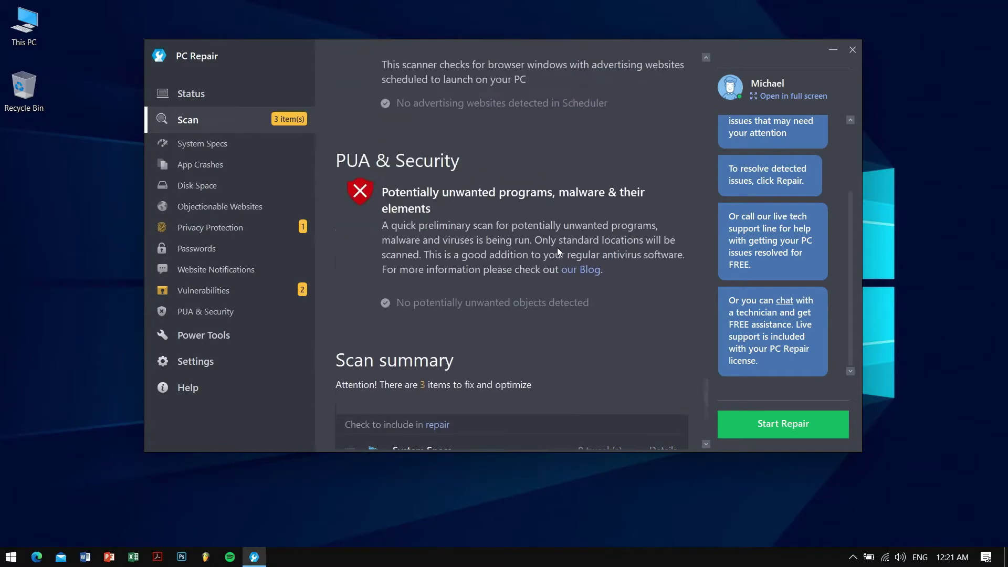
scroll(557, 249, up, 10)
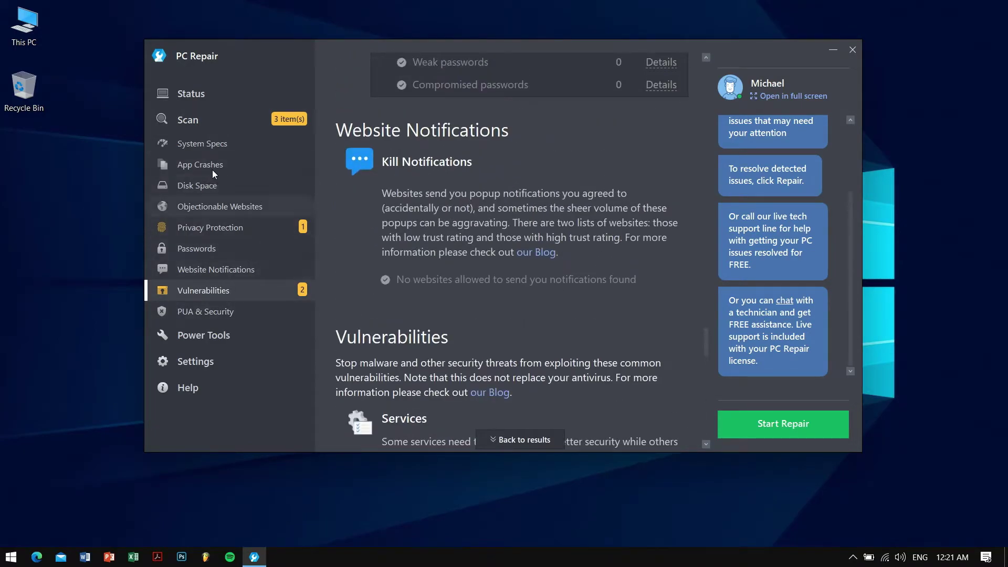
- Open the Power Tools Uninstaller and scroll through the list of 160 installed apps
click(228, 334)
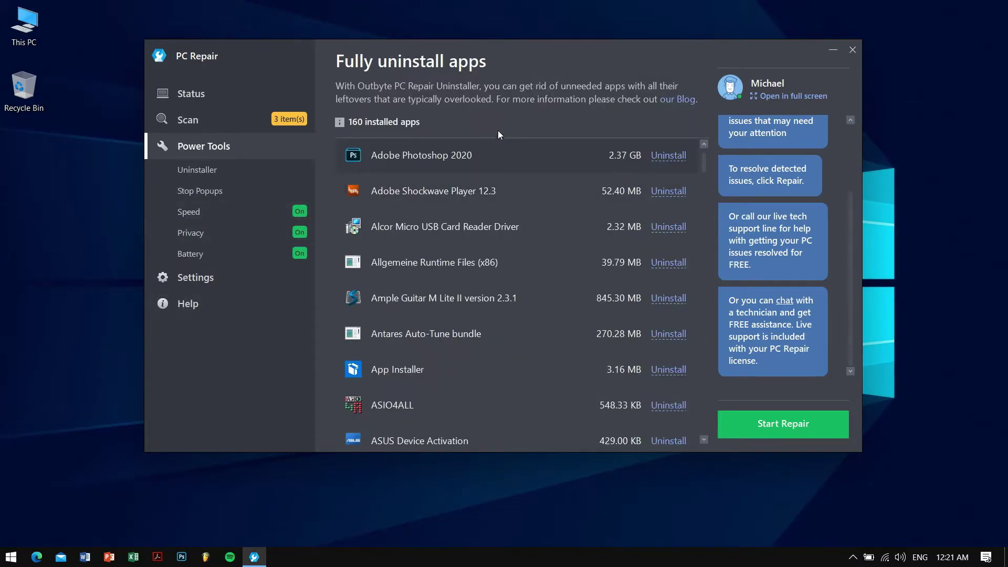
drag(577, 48, 573, 71)
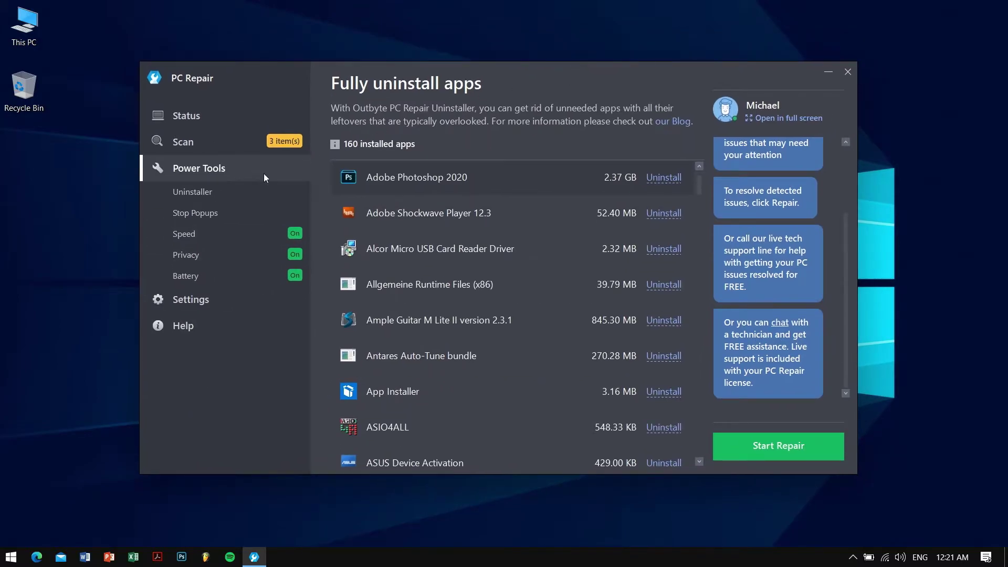
click(235, 189)
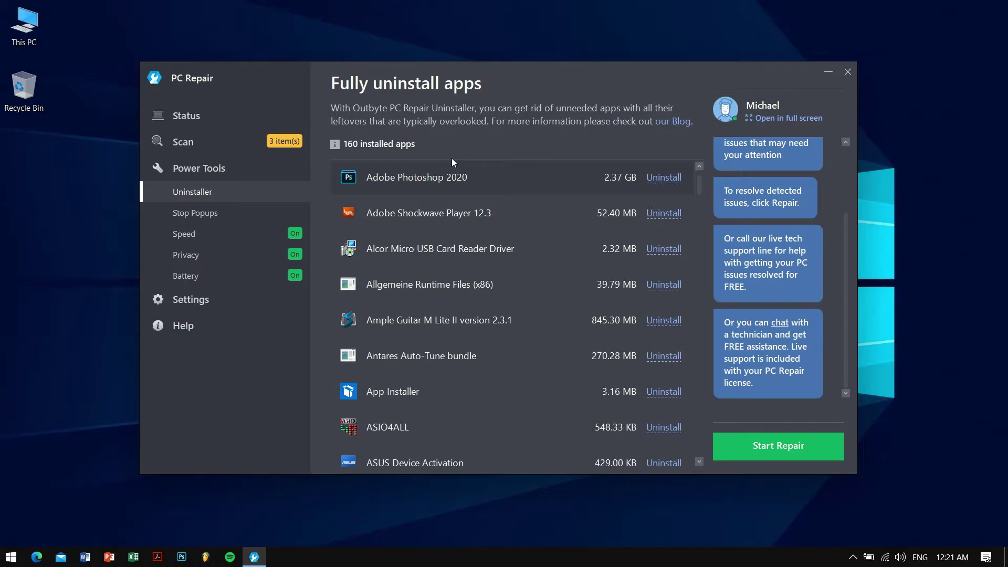
scroll(518, 314, down, 2)
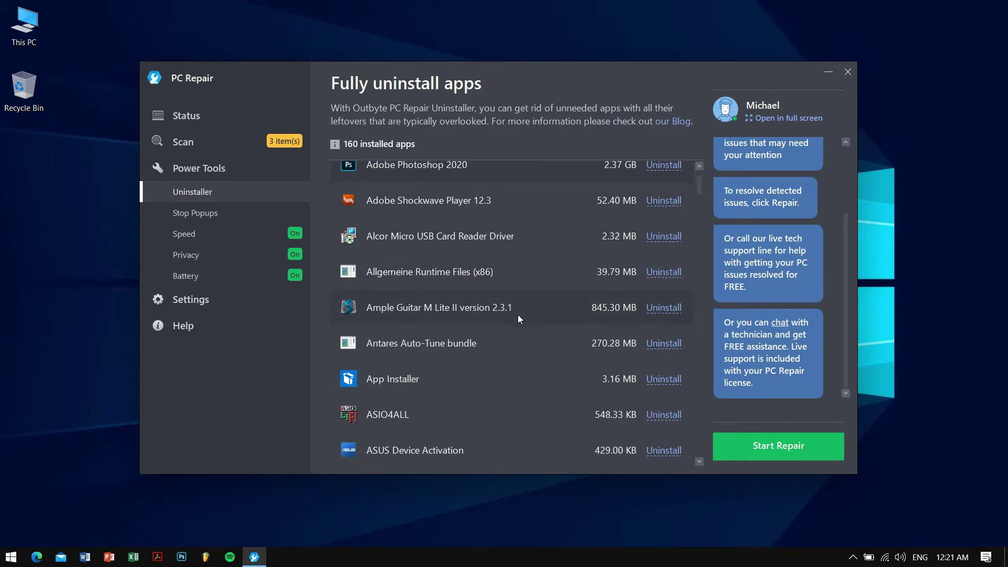
scroll(517, 318, down, 3)
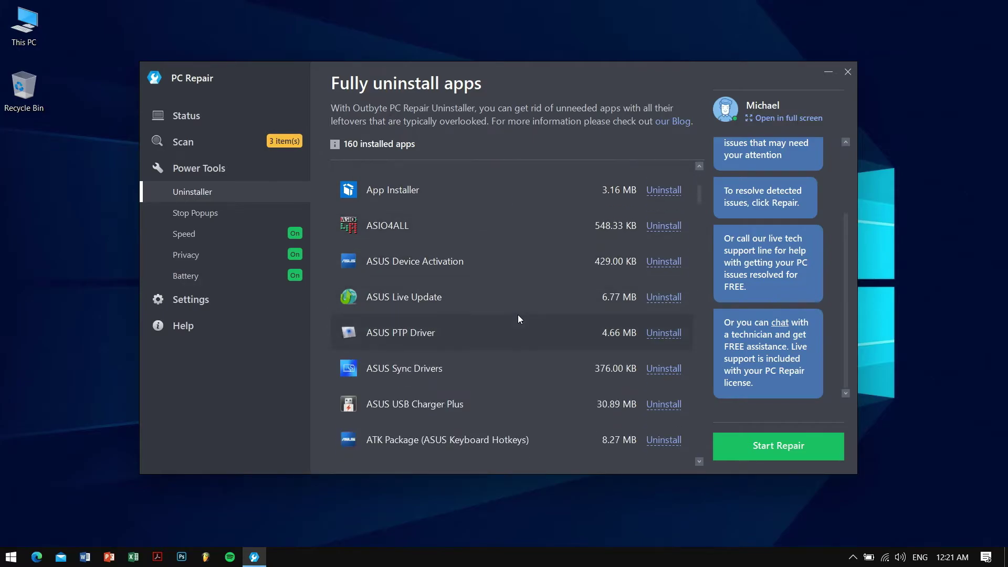
scroll(517, 319, down, 3)
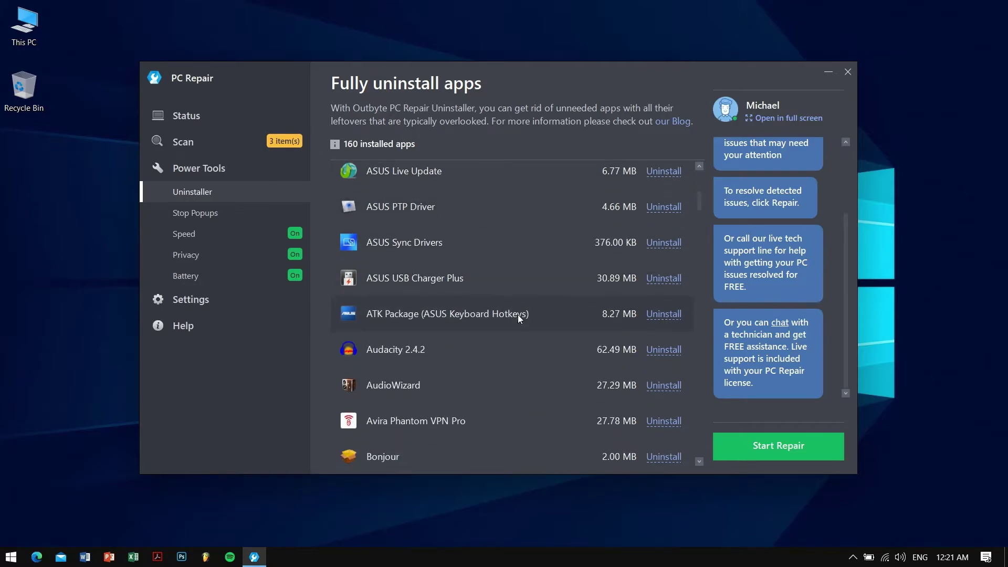
scroll(517, 318, up, 2)
scroll(517, 319, up, 2)
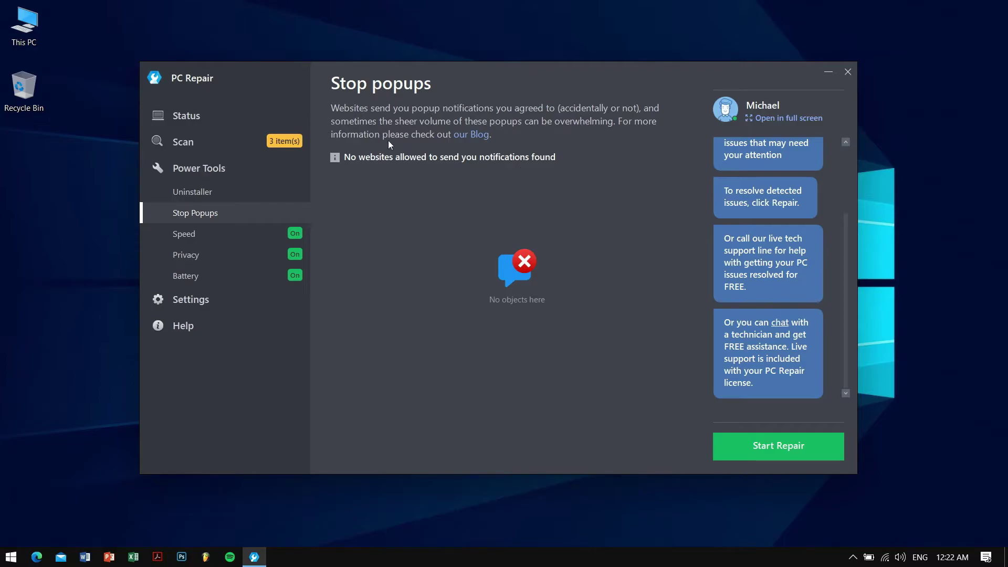
- Show the Speed tool's Real Time Boost page with browser, Office and games boosts enabled
click(184, 234)
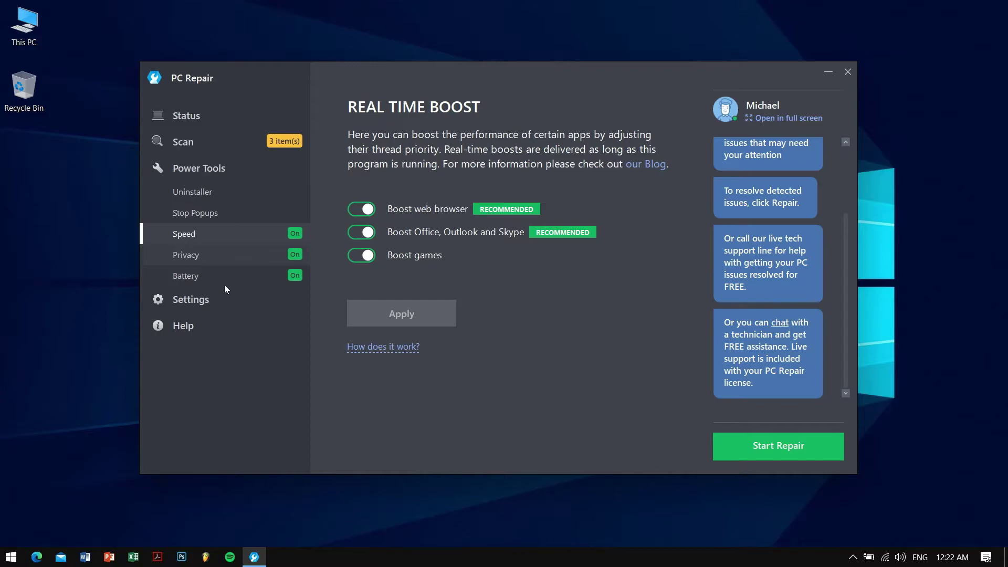
- Read and close the boosting explanation, then show the Privacy tool's Real Time Privacy Protection page
click(356, 354)
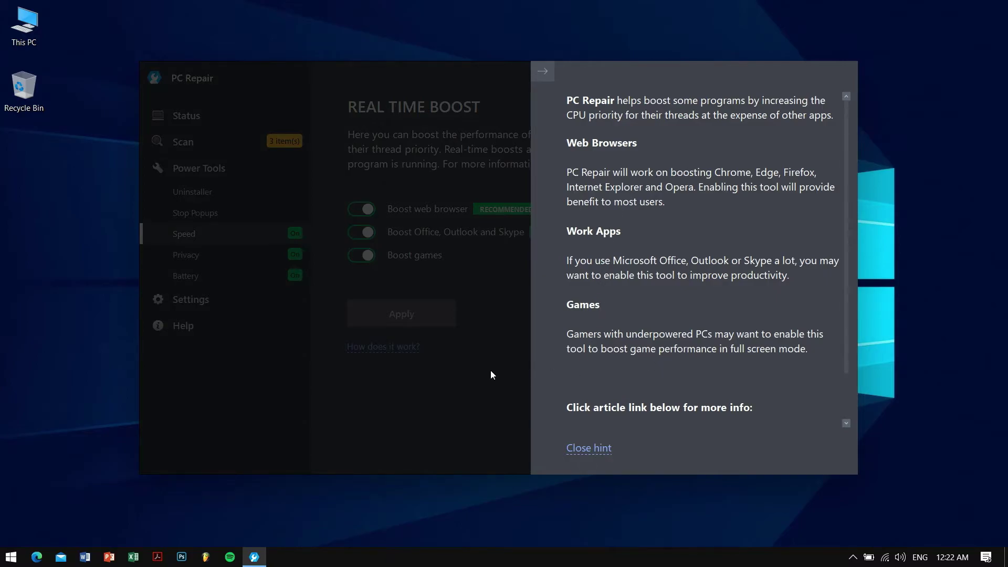
click(542, 71)
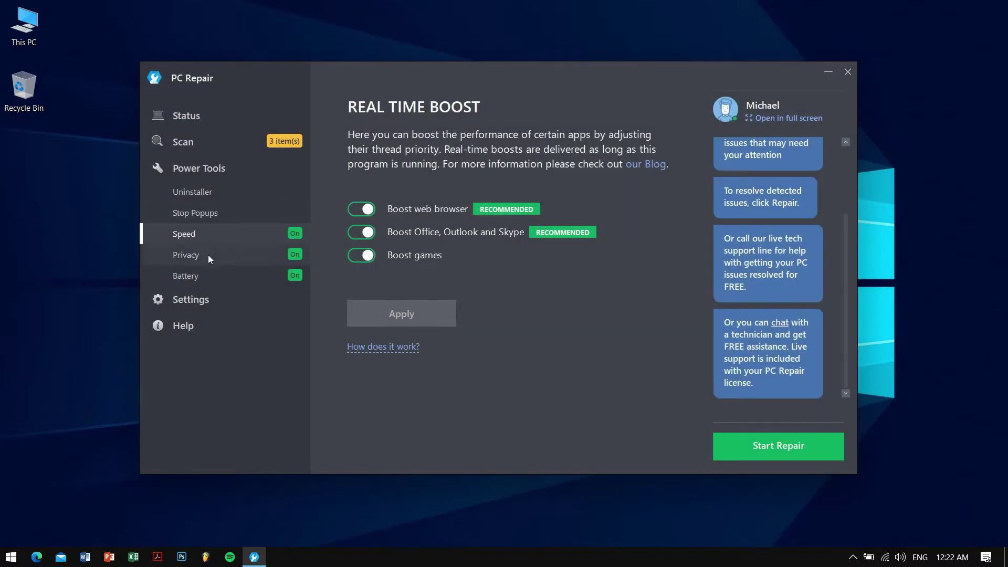
click(208, 255)
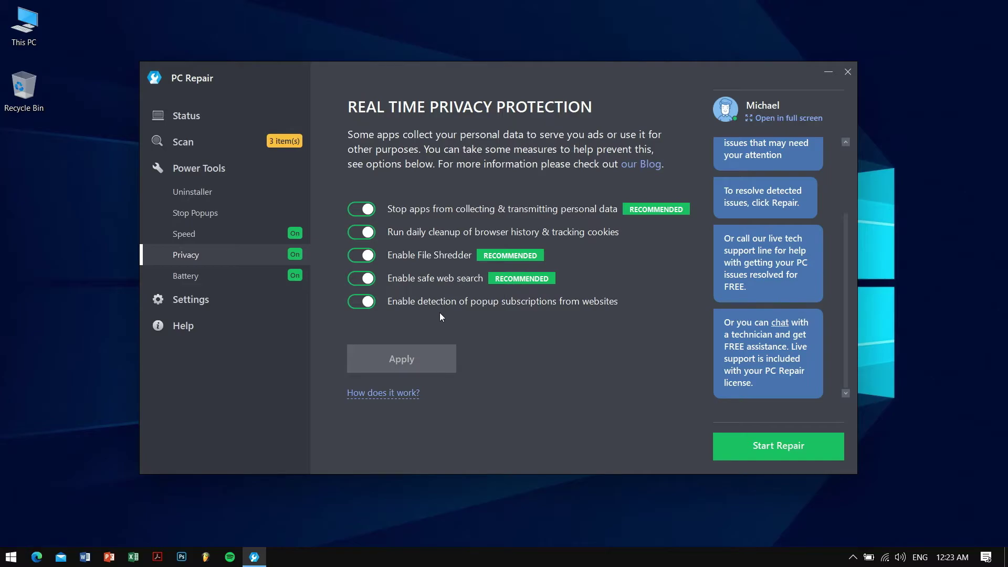
- View the Battery tool's Save Energy options, then switch to the General settings page
click(262, 285)
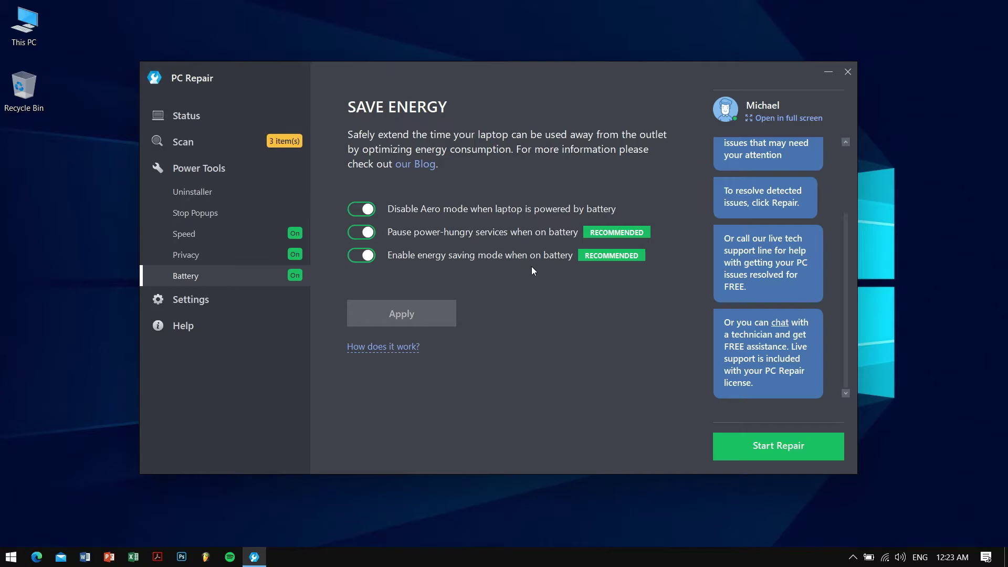
click(250, 300)
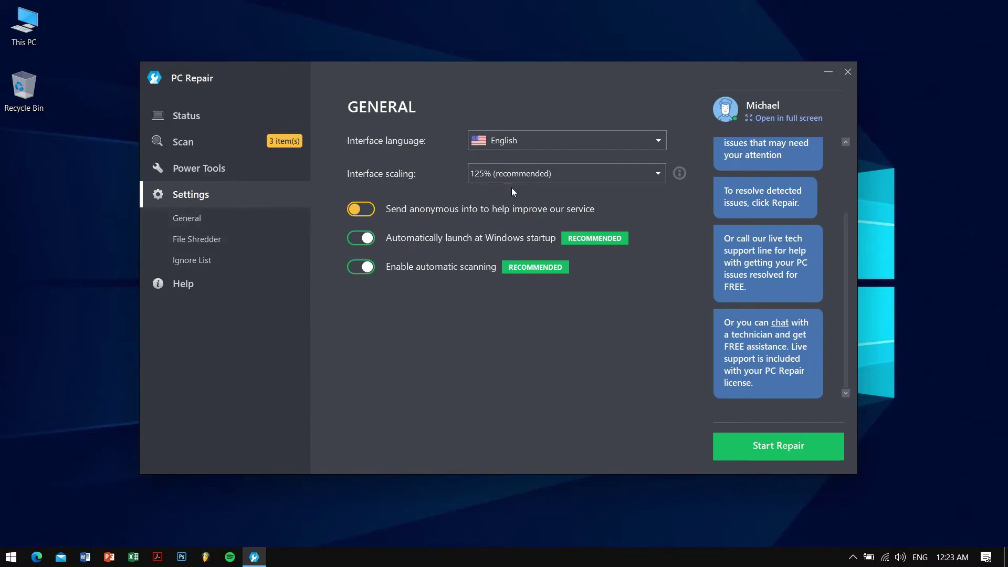
- Review the interface language and scaling choices, keeping English and 125% scaling
click(546, 141)
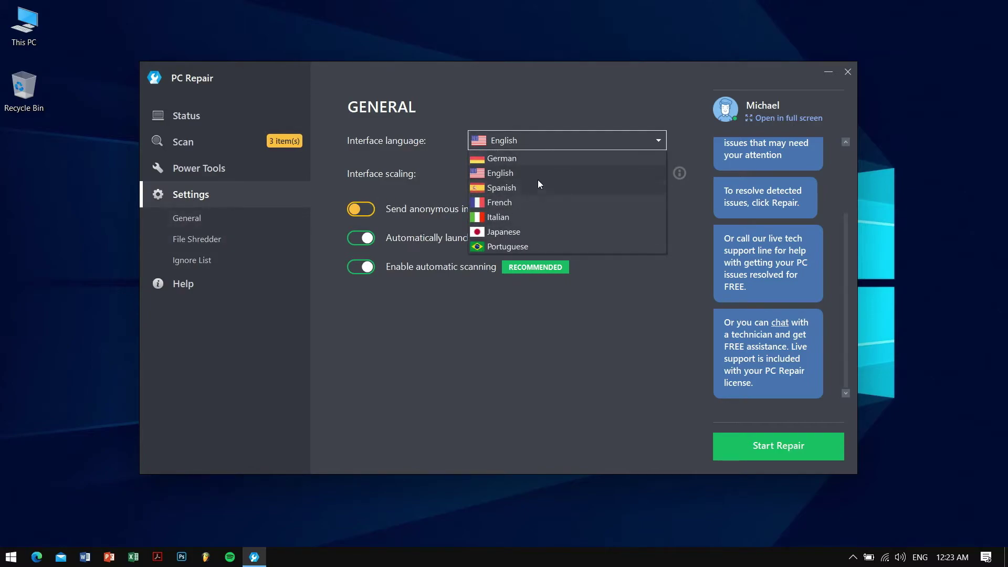
click(392, 149)
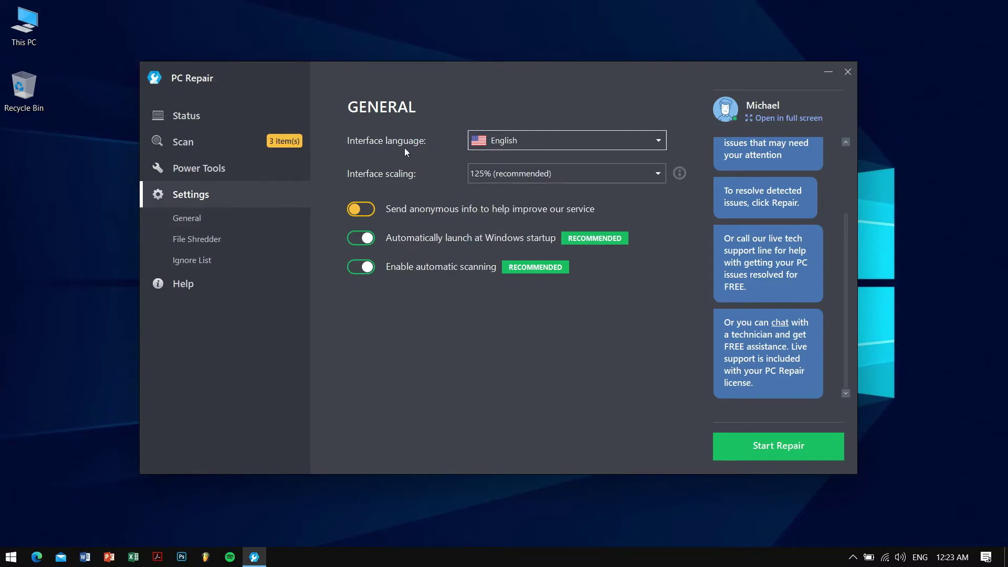
click(502, 179)
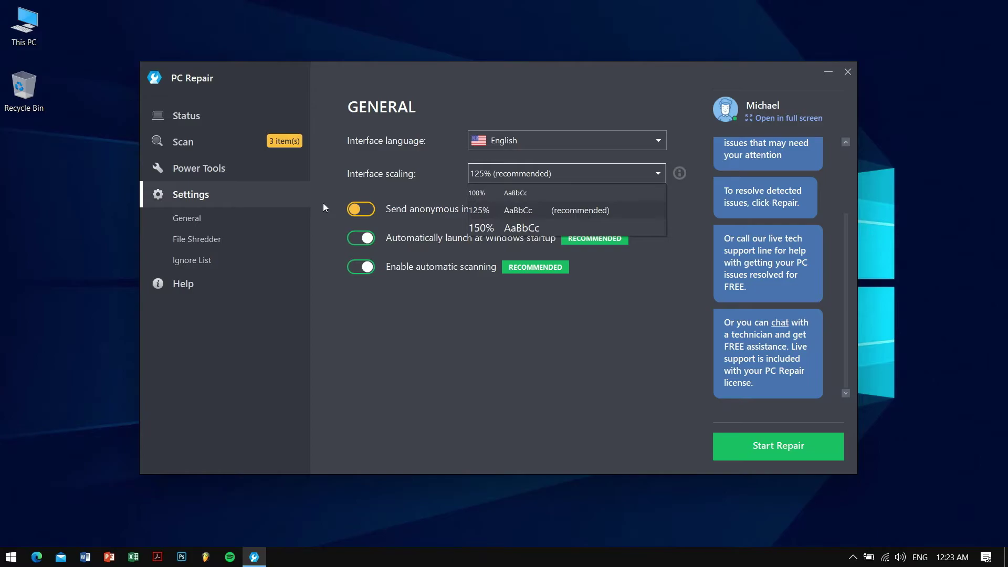
click(329, 187)
- Review File Shredder wipe methods keeping Random Data Method, view the Ignore List, then show Email Support
click(208, 238)
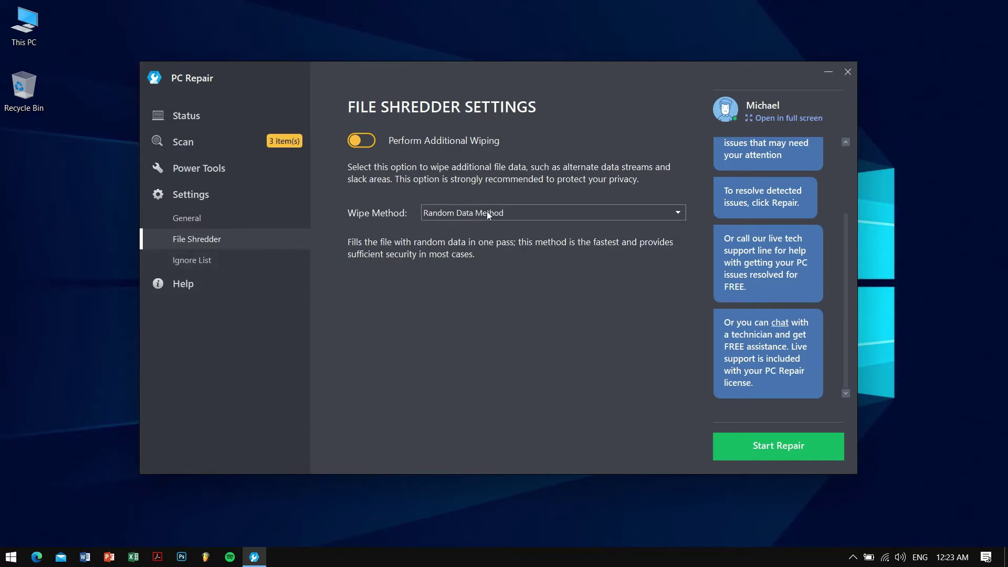
click(454, 213)
click(395, 200)
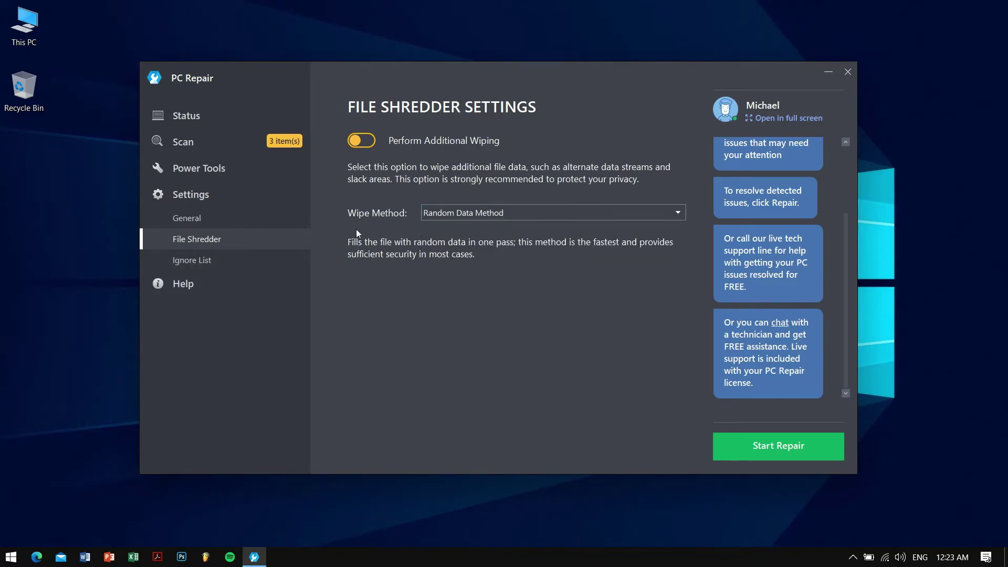
click(204, 260)
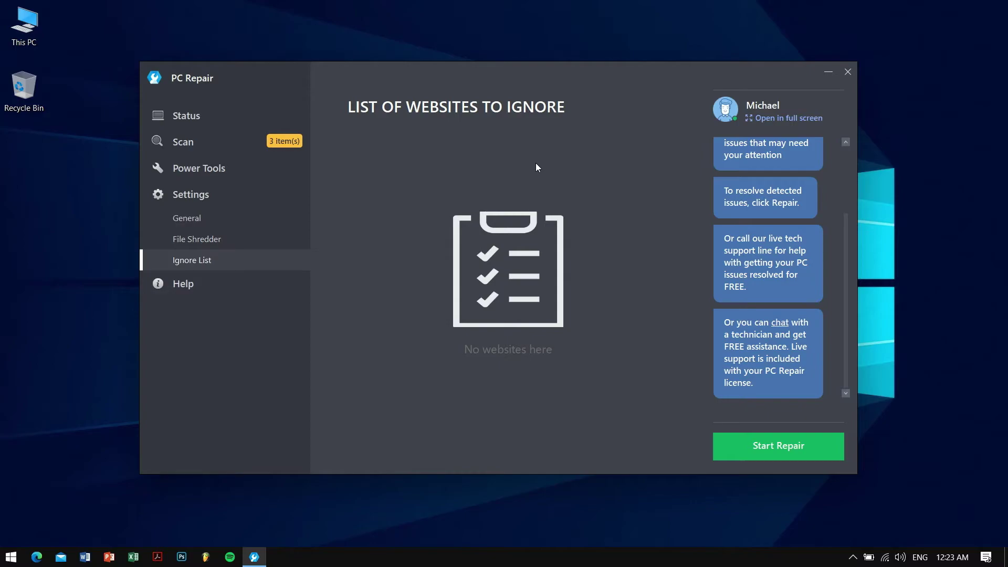
click(241, 285)
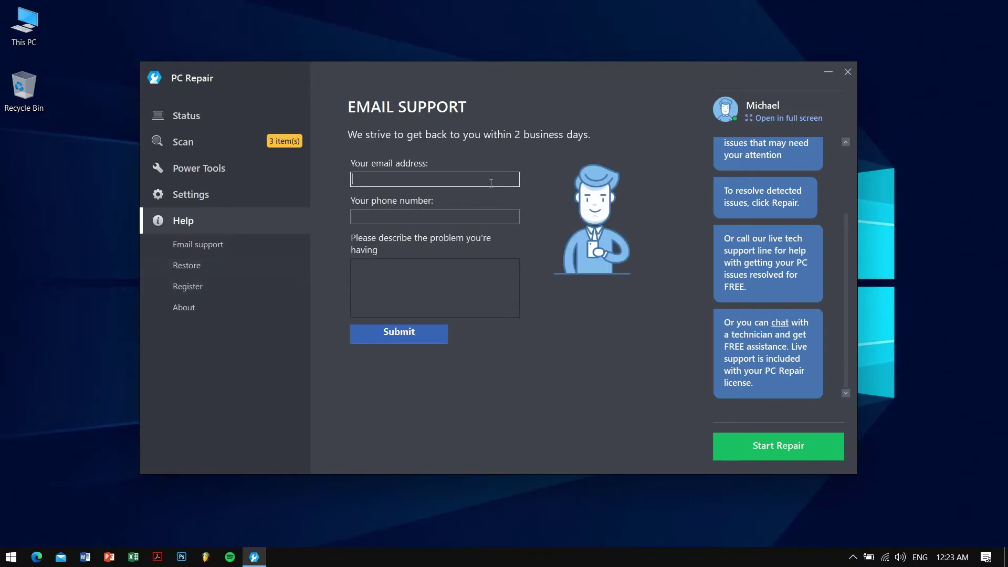
- Start entering a contact email, then inspect the three Rescue Center backups and close the window
text(help@)
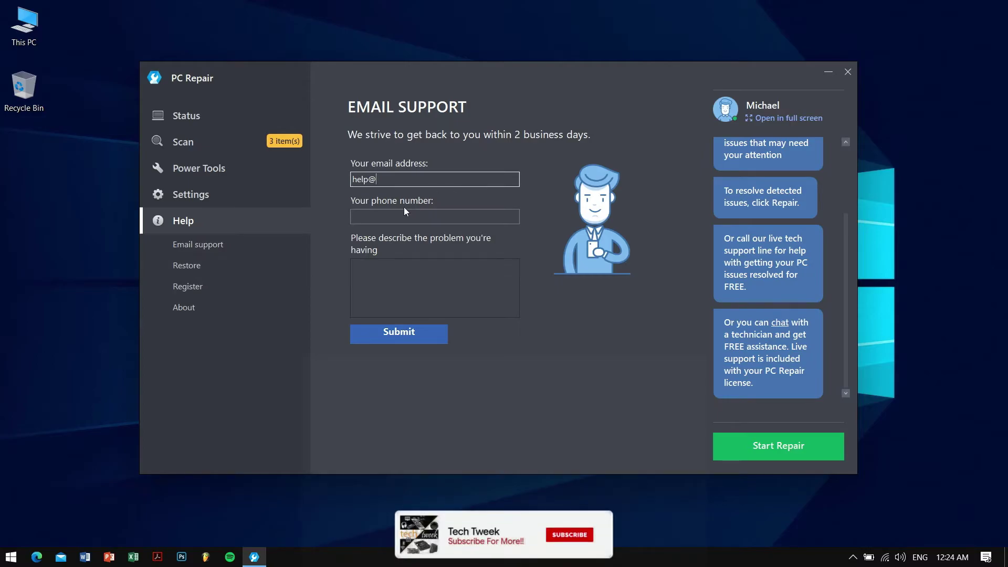
click(210, 267)
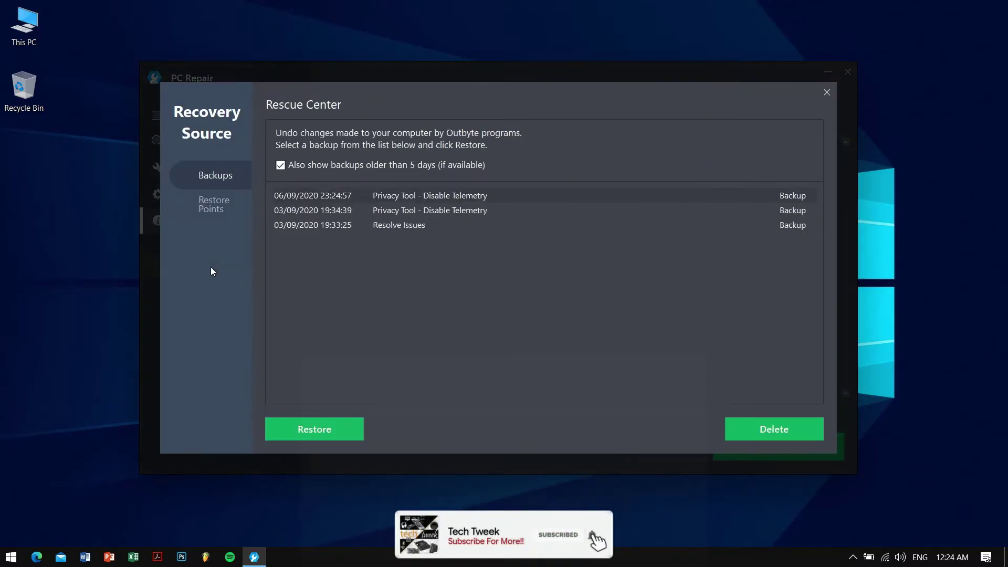
click(402, 196)
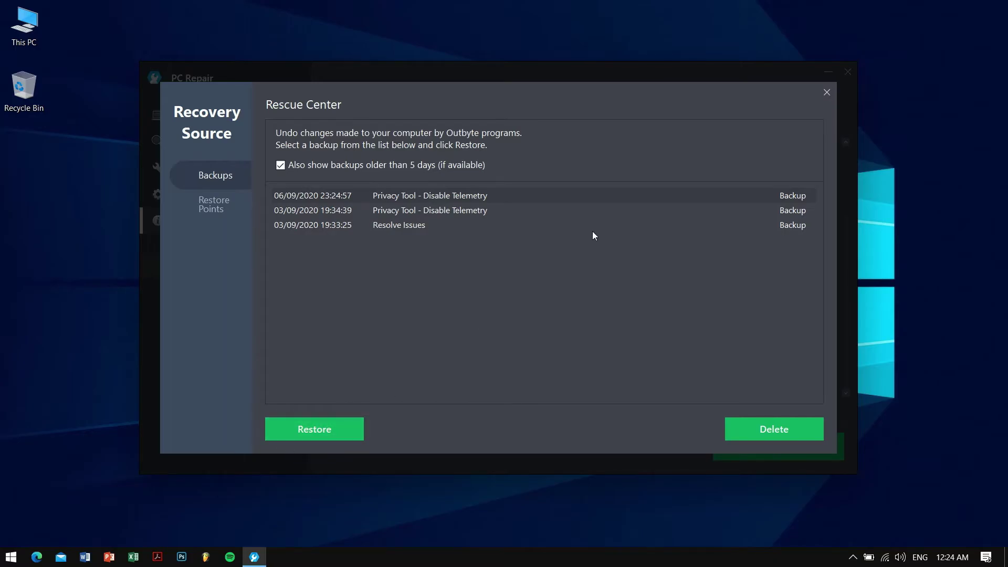
click(826, 93)
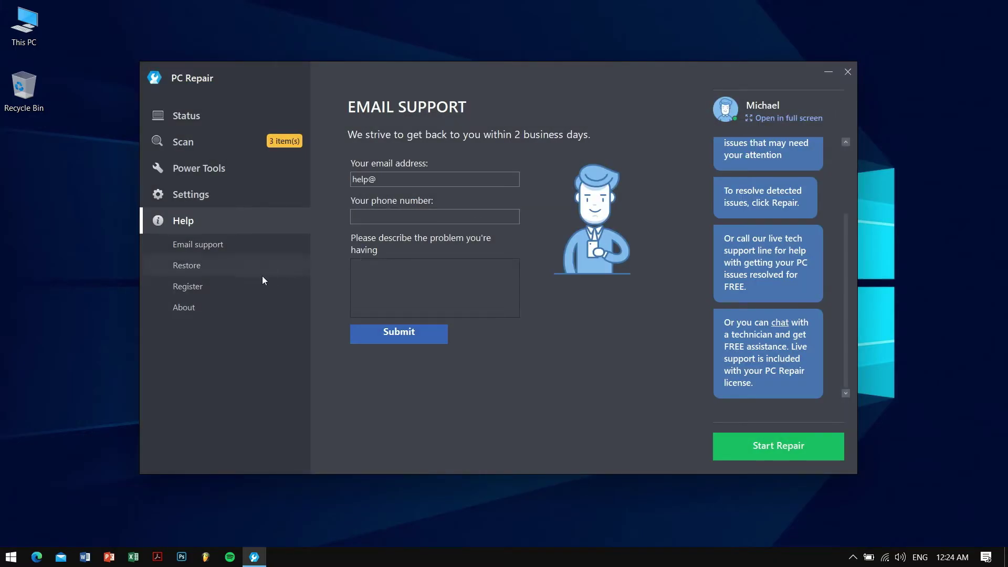
- Check the program's registration status and scroll through the Outbyte PC Repair offer page
click(245, 285)
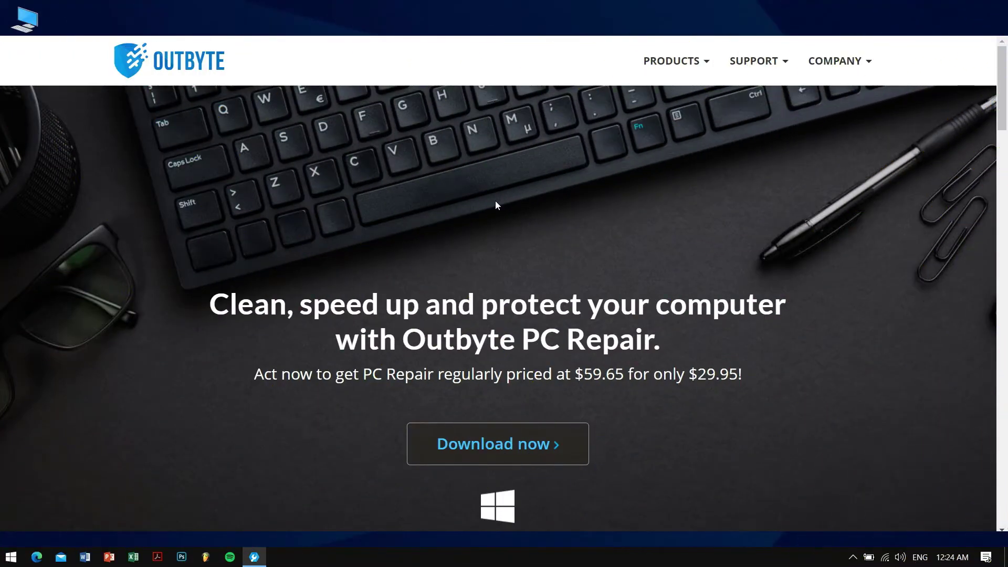
scroll(496, 210, down, 1)
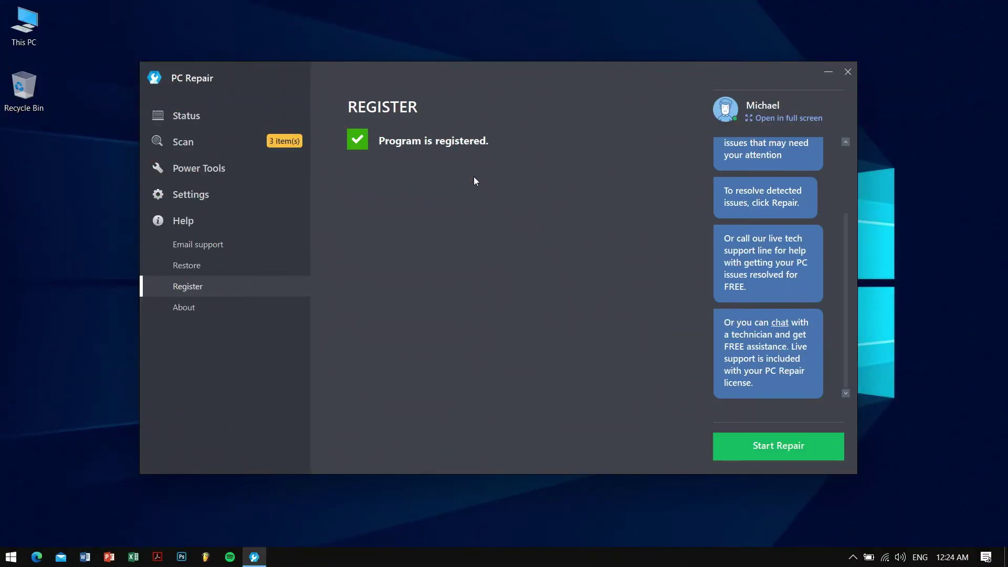
- View the About page listing version 1.1.2.58265 and its license links
click(184, 310)
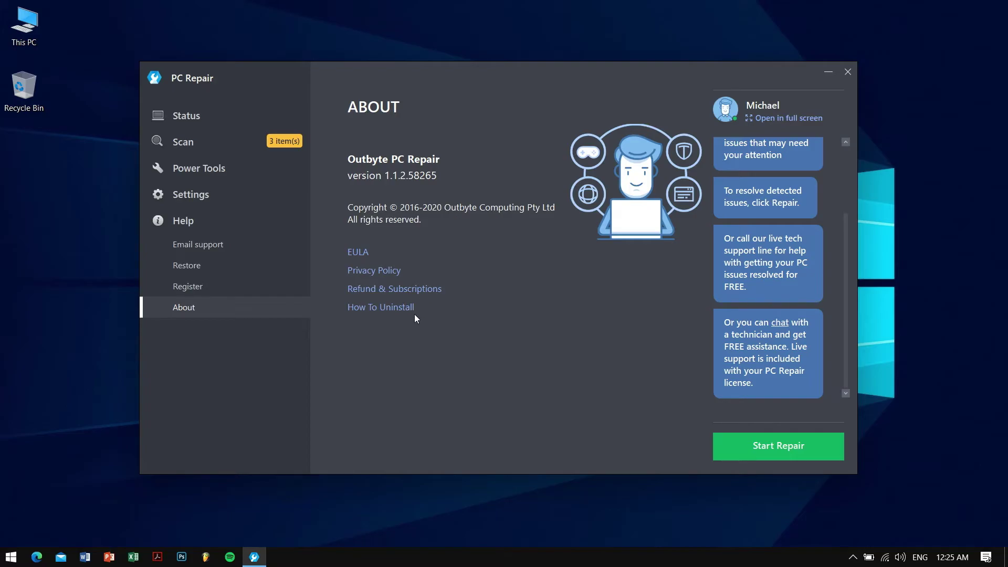
- Open the System Specs report and scroll through its hardware details
click(230, 141)
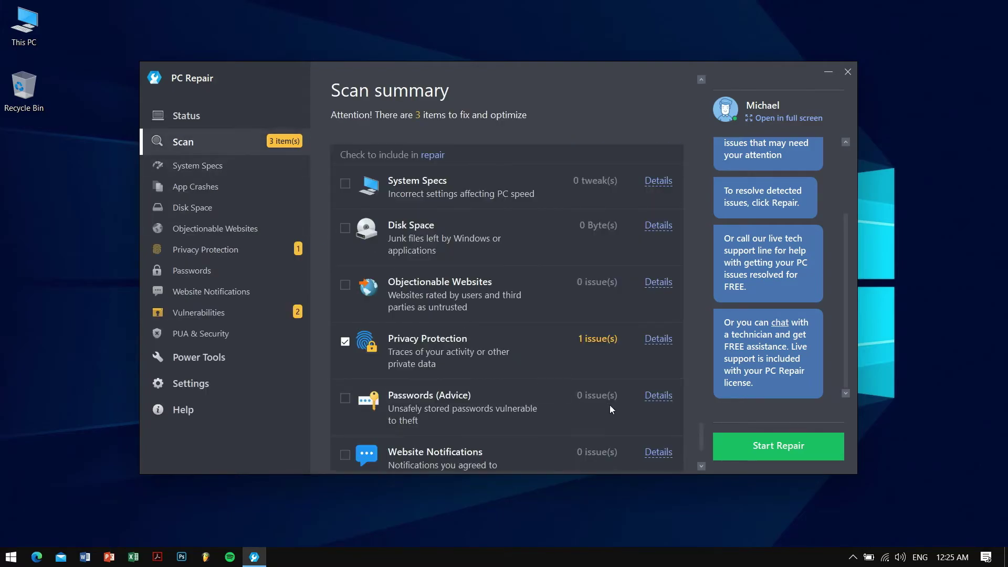
scroll(610, 408, down, 3)
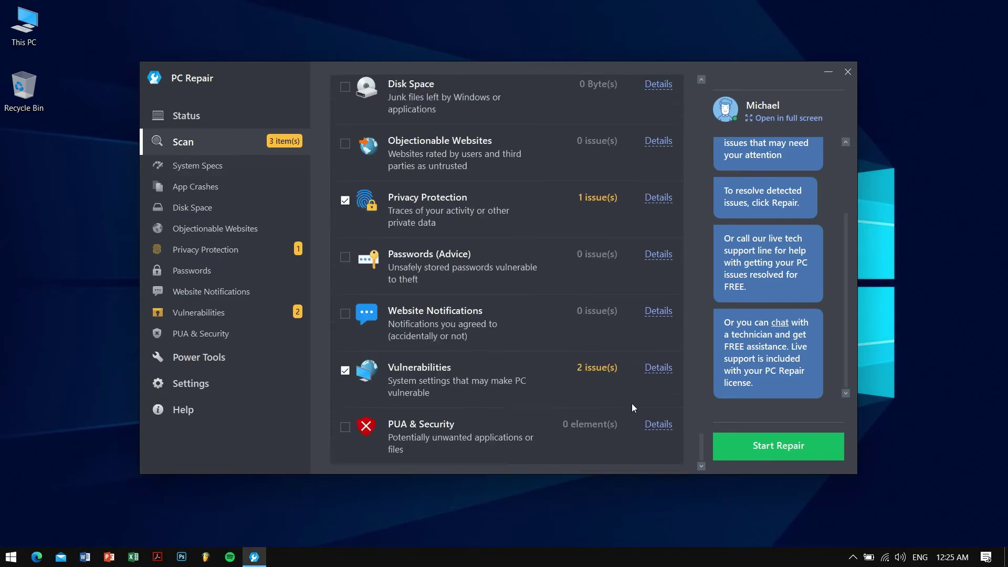
click(246, 163)
scroll(629, 368, down, 1)
scroll(631, 366, down, 20)
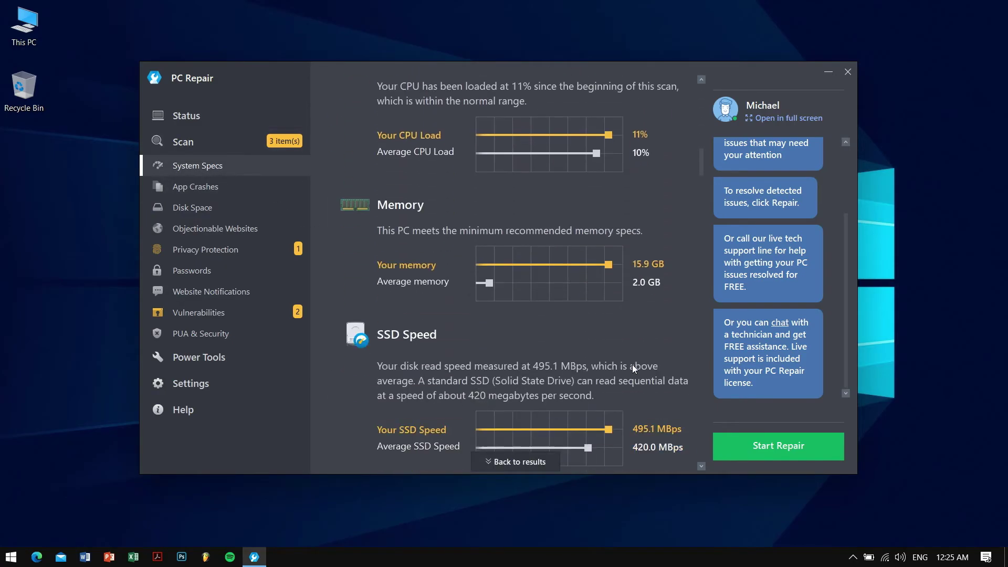
drag(697, 241, 705, 99)
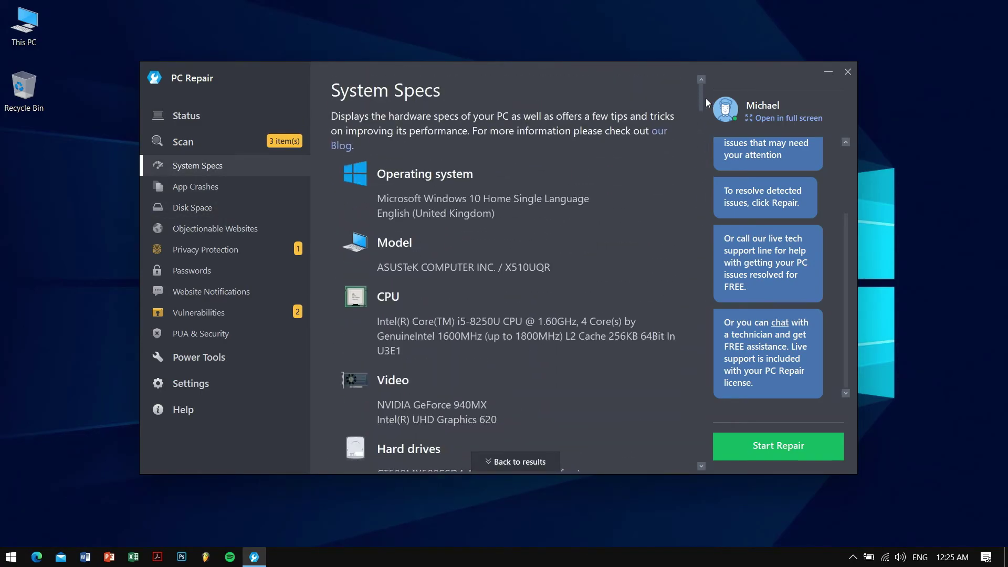
- Return to the scan summary and scroll its results list
click(237, 136)
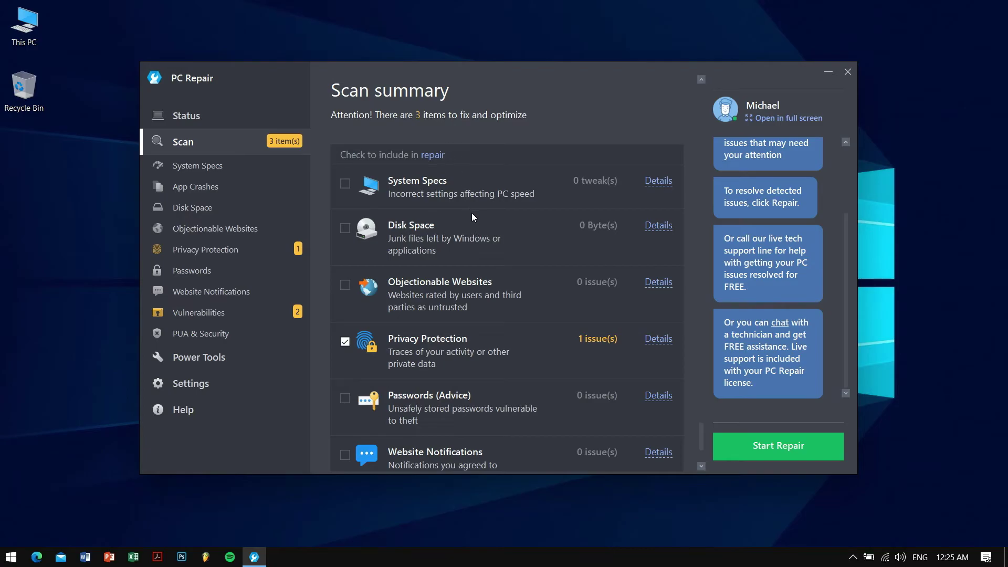
scroll(498, 206, down, 3)
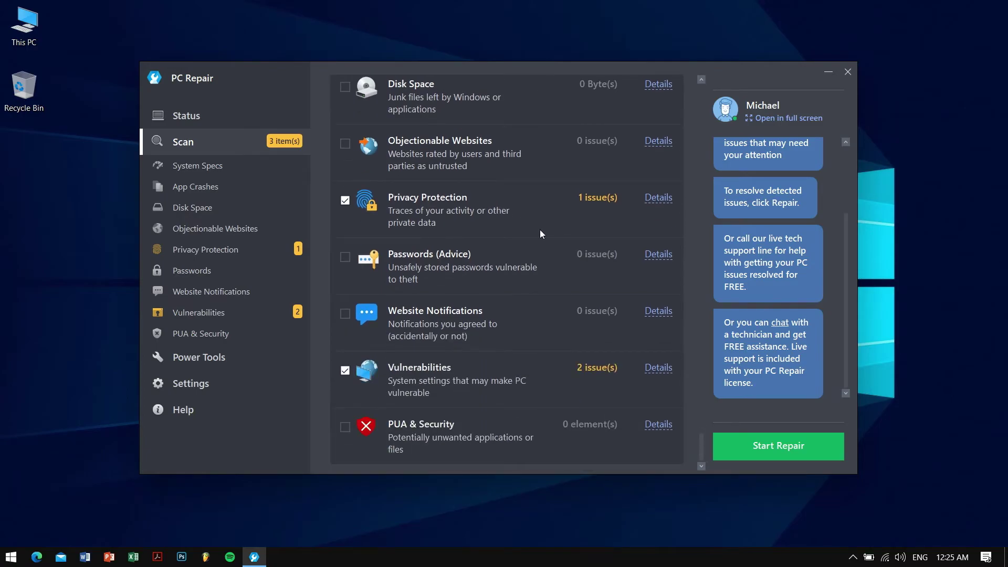
mouse_move(703, 439)
mouse_down()
mouse_move(713, 175)
mouse_move(719, 440)
mouse_up()
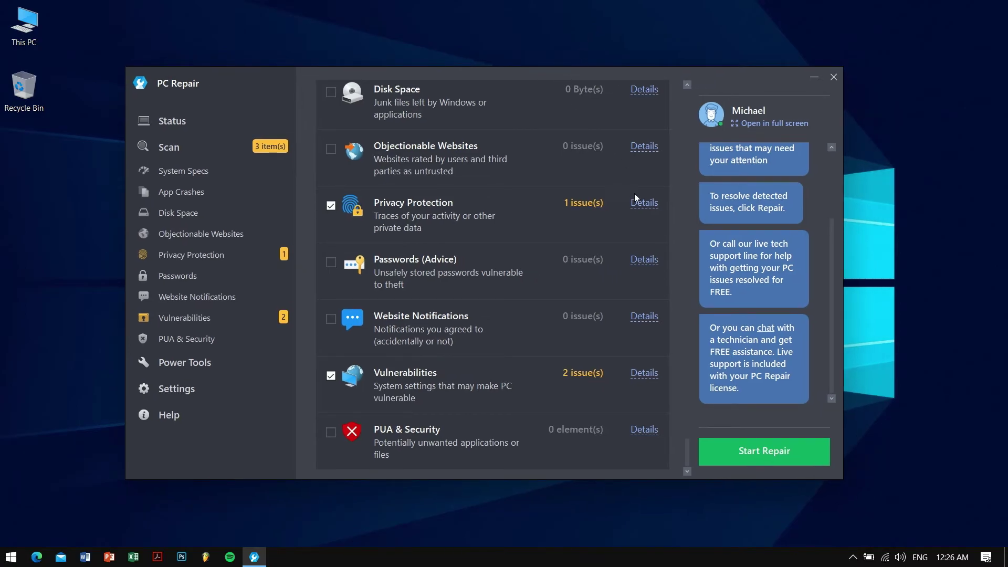
- Review the Privacy Protection issue, then the Media Player and Windows update Vulnerabilities
click(184, 255)
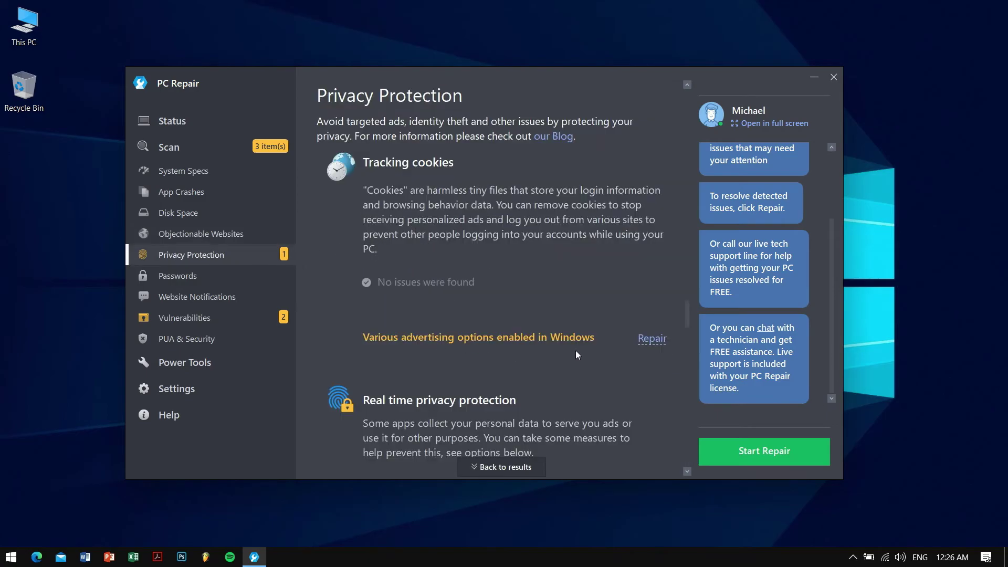
click(221, 321)
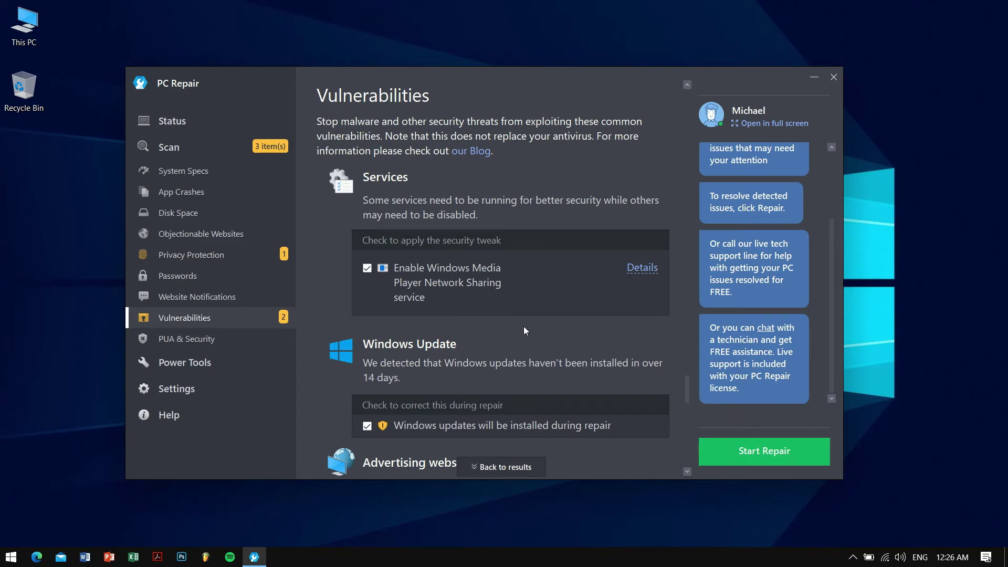
scroll(409, 315, down, 4)
scroll(405, 228, up, 3)
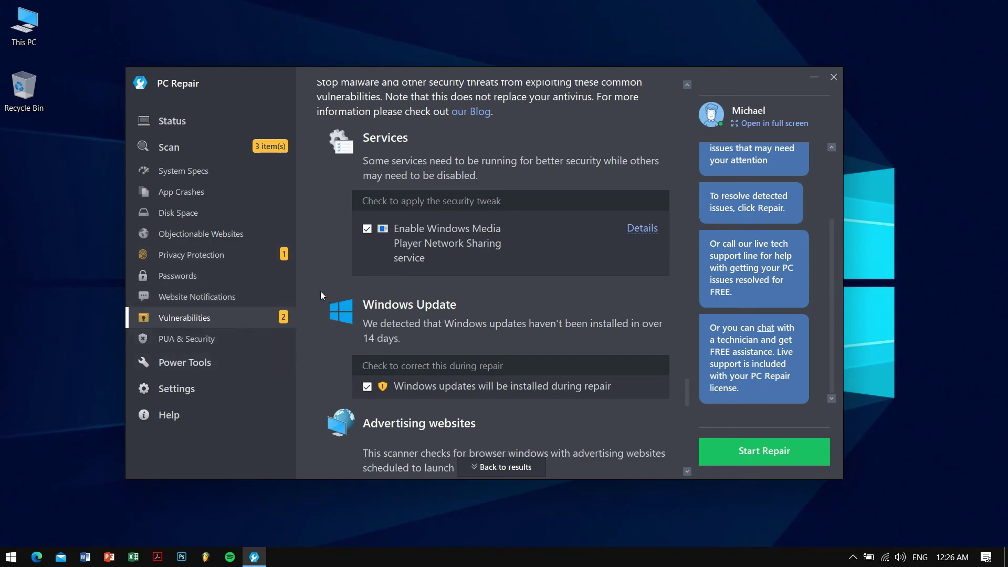
- Check the App Uninstaller's installed apps, then the Status page's Speed and Privacy summaries
click(222, 361)
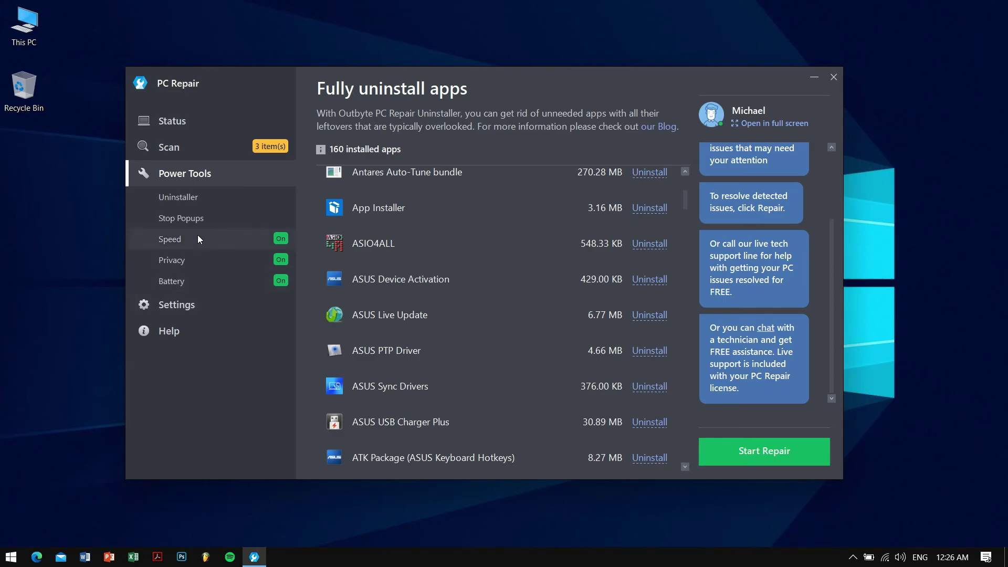
click(179, 122)
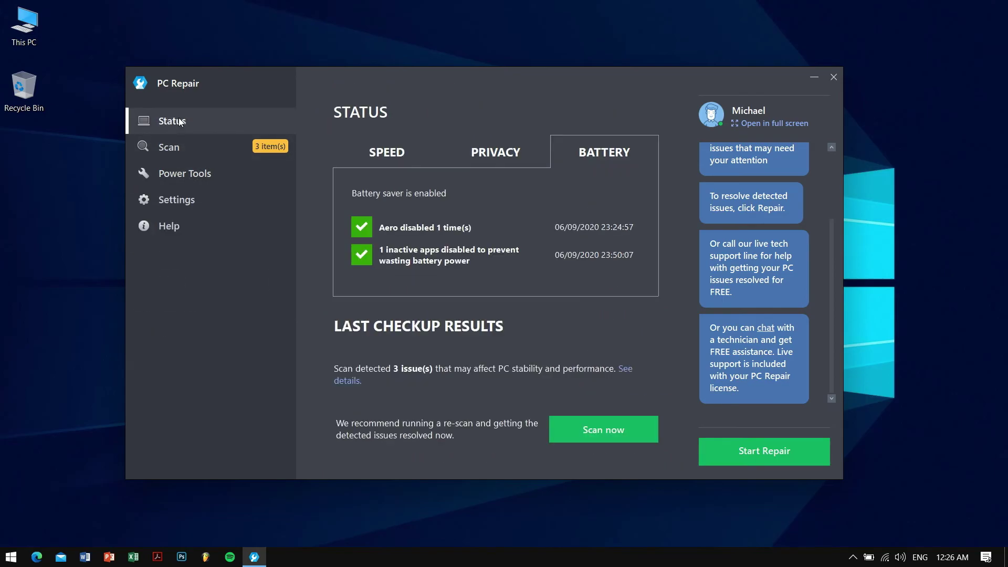
click(405, 165)
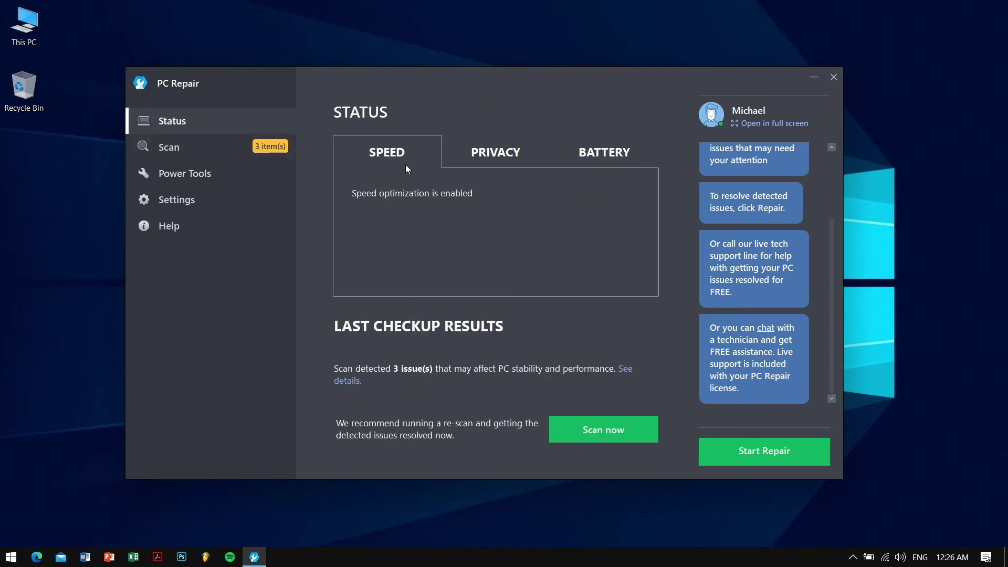
click(462, 160)
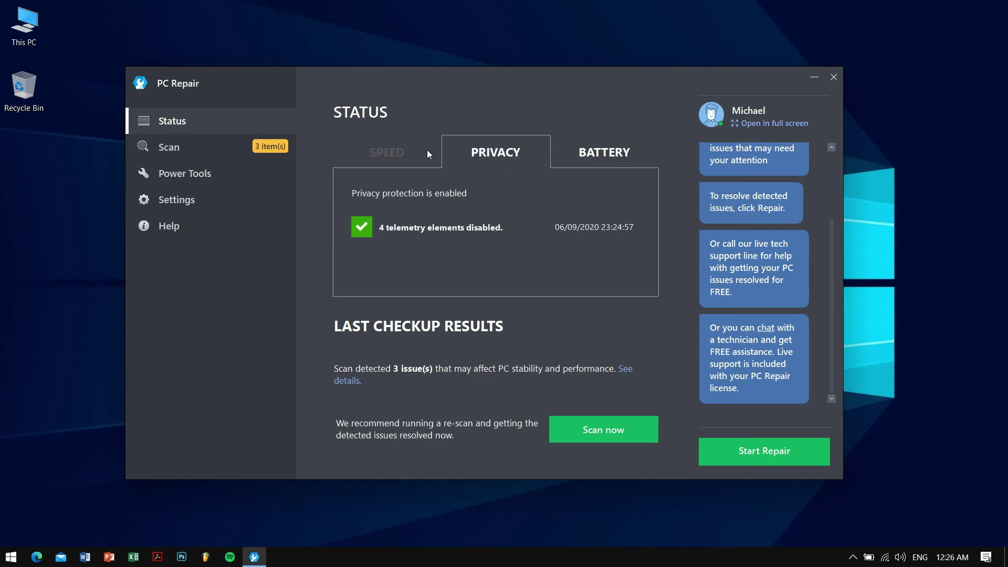
click(421, 150)
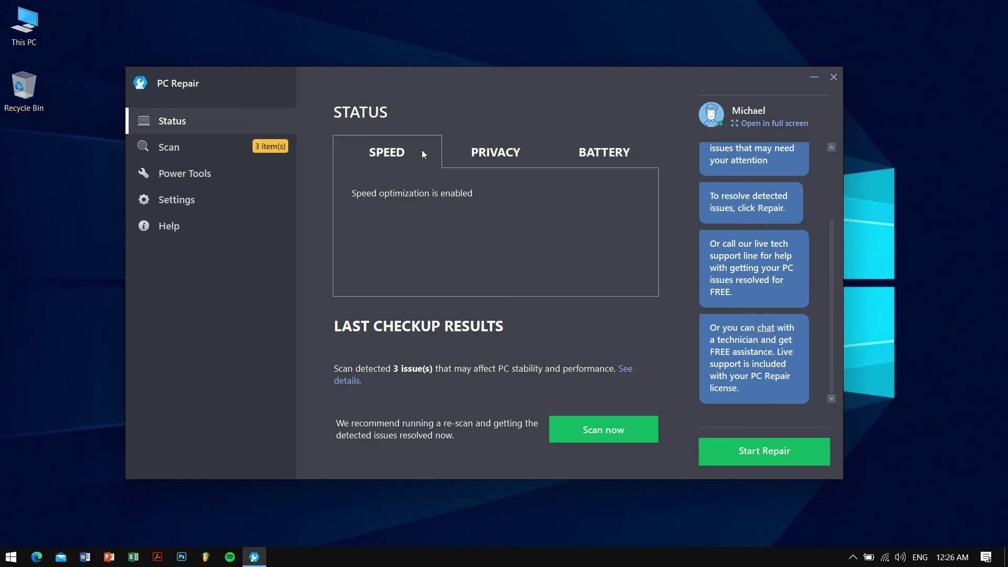
- Compare the Privacy and Battery status tabs, ending on the Speed summary
click(490, 161)
click(622, 167)
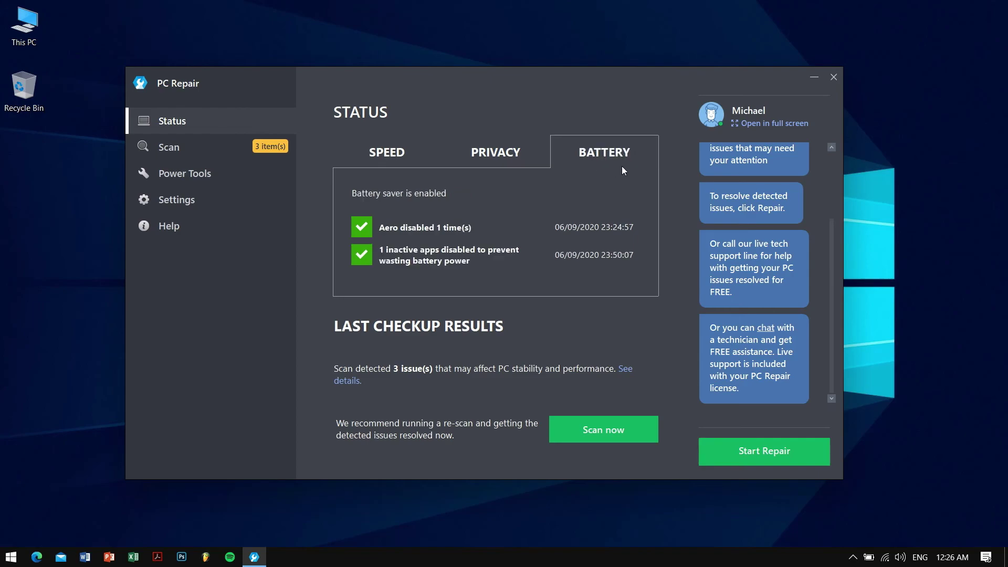
click(385, 154)
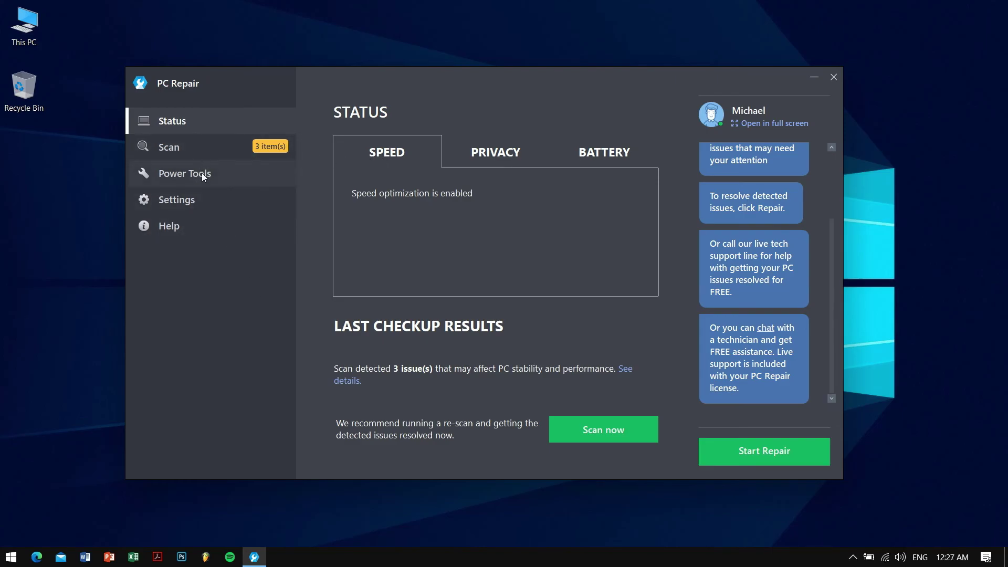
click(202, 202)
click(225, 121)
- Move the PC Repair window left across the desktop, then slightly higher
drag(521, 68, 441, 108)
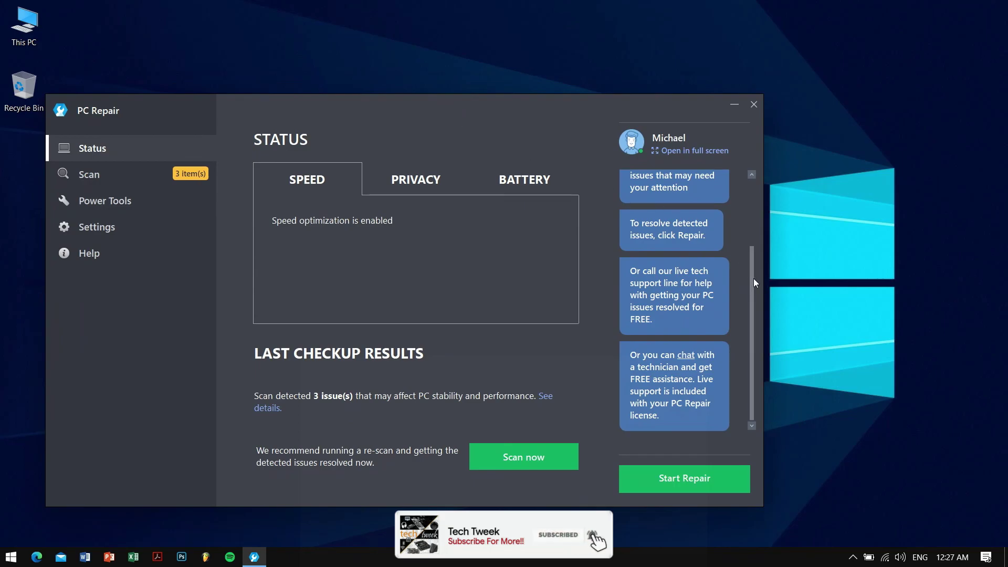
scroll(754, 278, up, 2)
scroll(732, 264, down, 2)
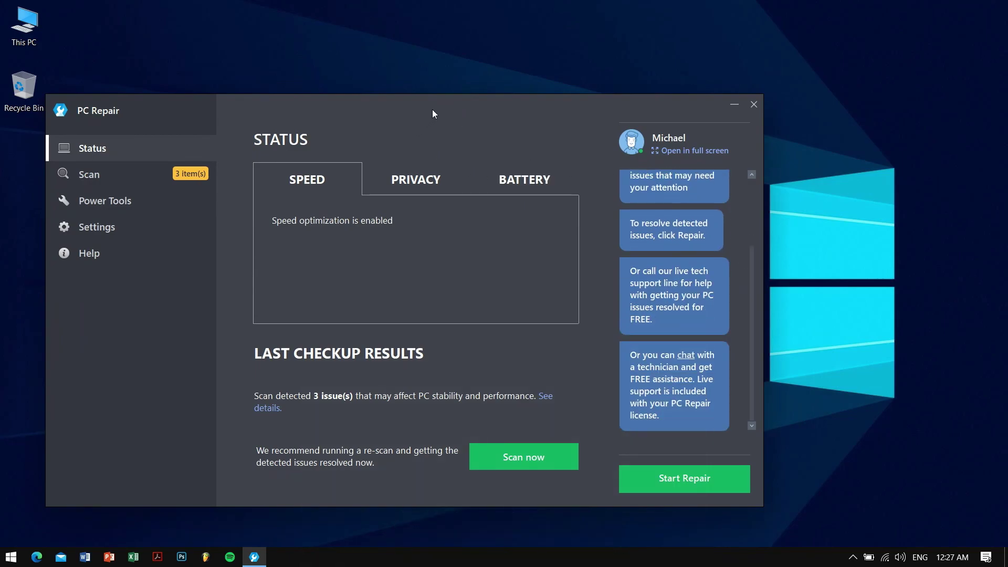
drag(433, 110, 448, 65)
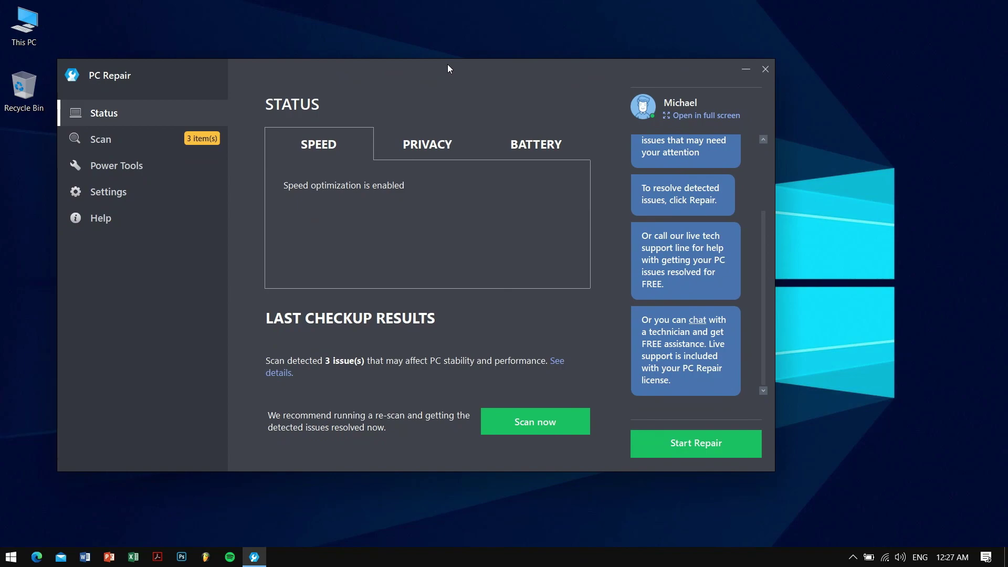